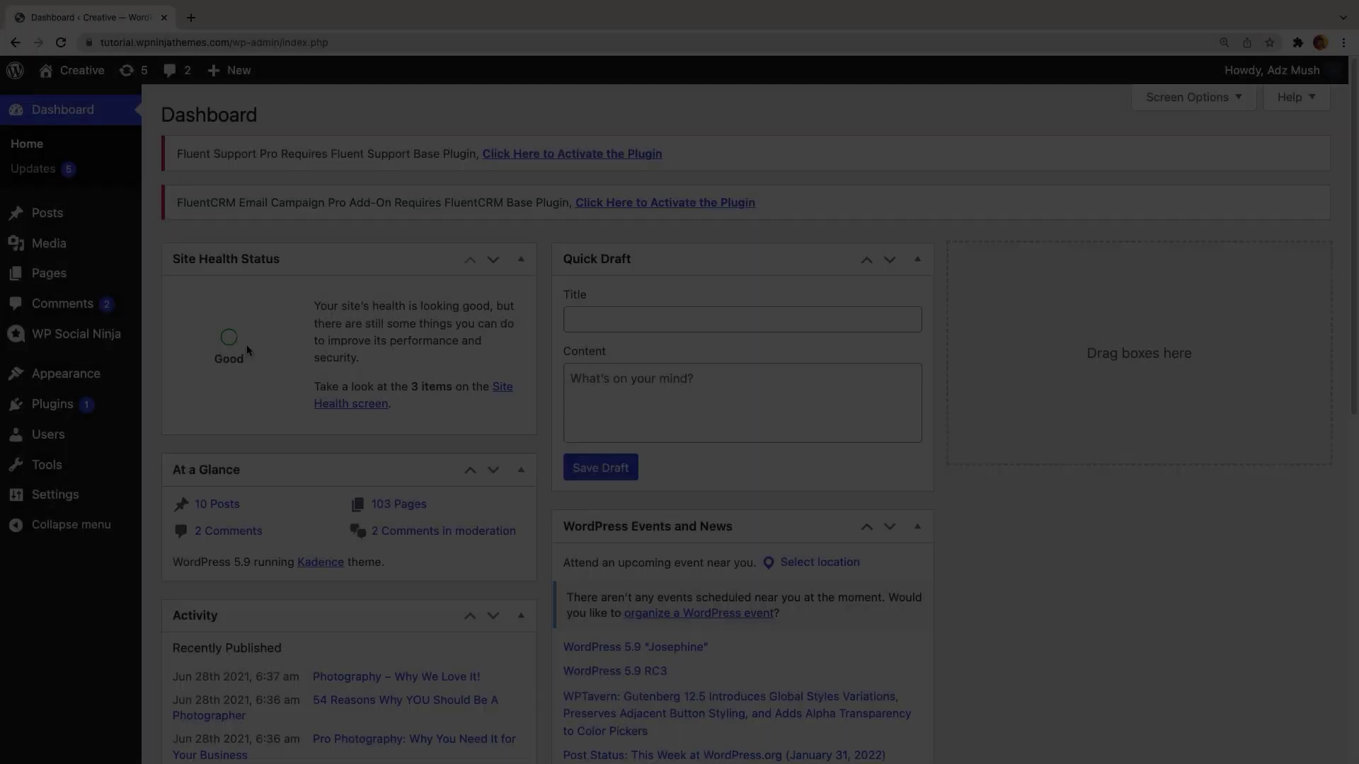
Open WP Social Ninja's All Platforms overview and then the YouTube feed configuration
{"action": "mouse_move", "coordinate": [75, 333]}
{"action": "left_click", "coordinate": [101, 338]}
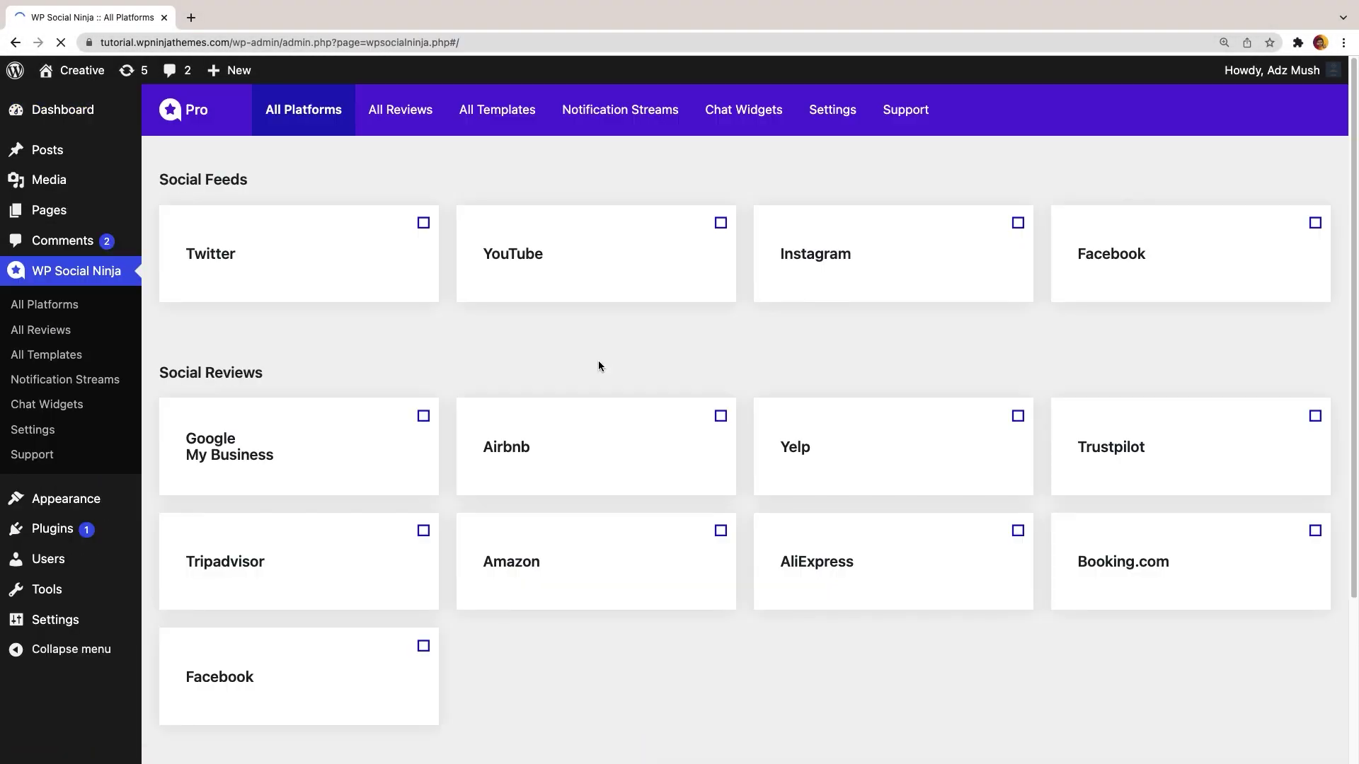
{"action": "left_click", "coordinate": [596, 284]}
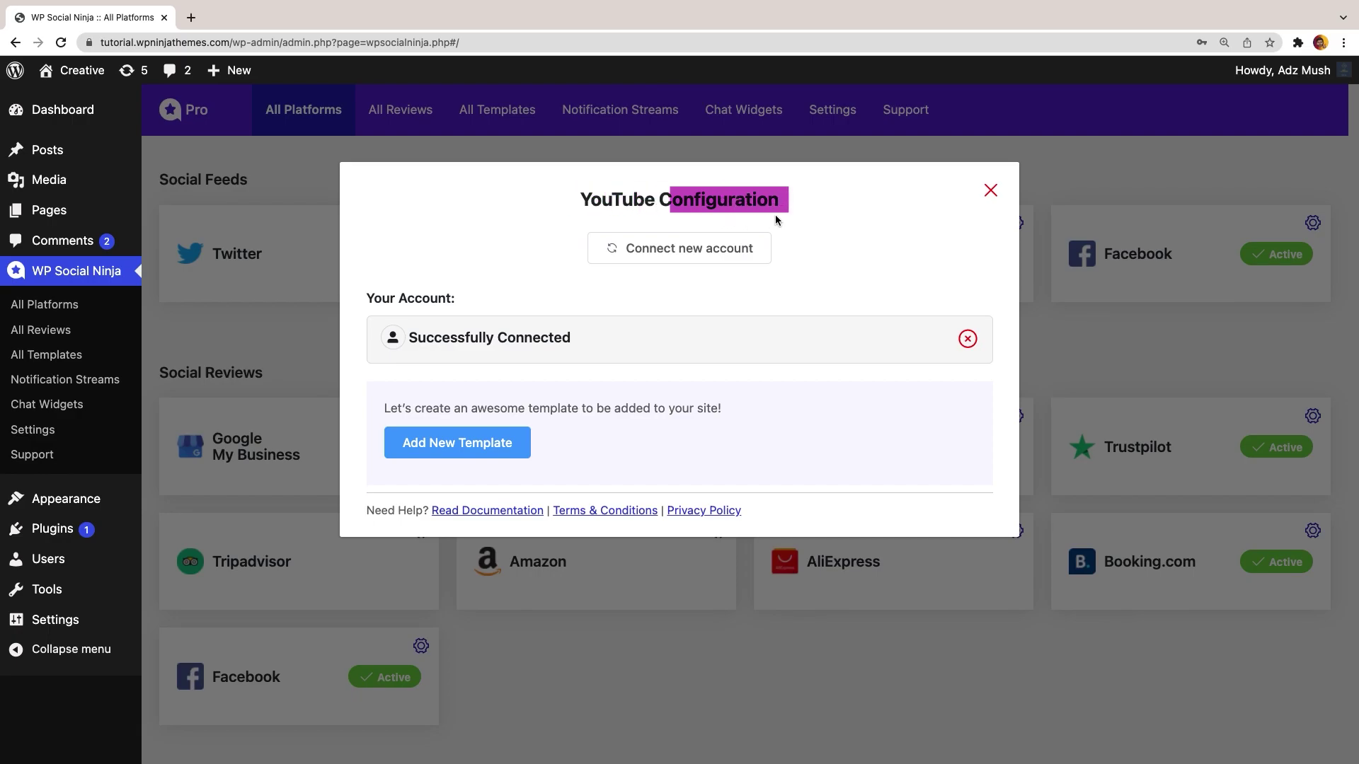
Connect a new YouTube account with the API Key credential type and start a new feed template
{"action": "left_click", "coordinate": [701, 252]}
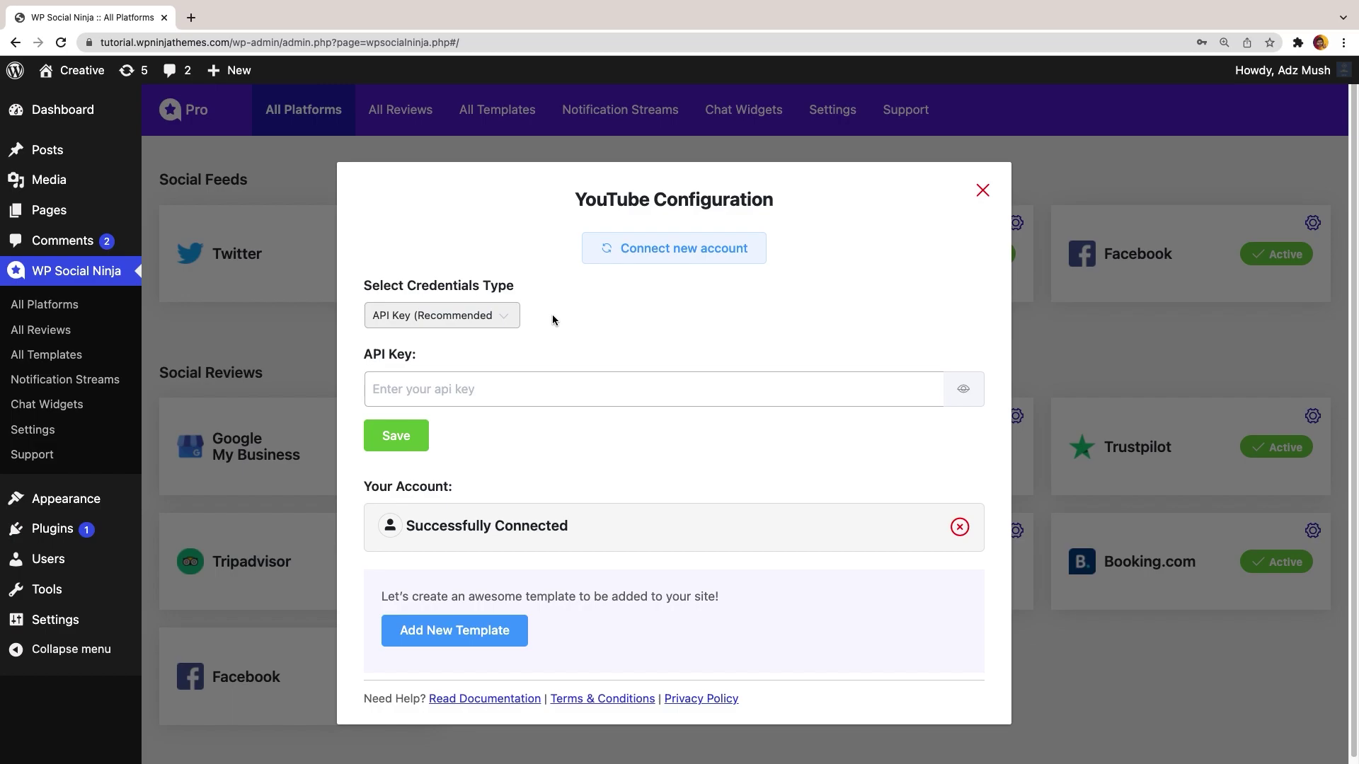
{"action": "left_click", "coordinate": [509, 315]}
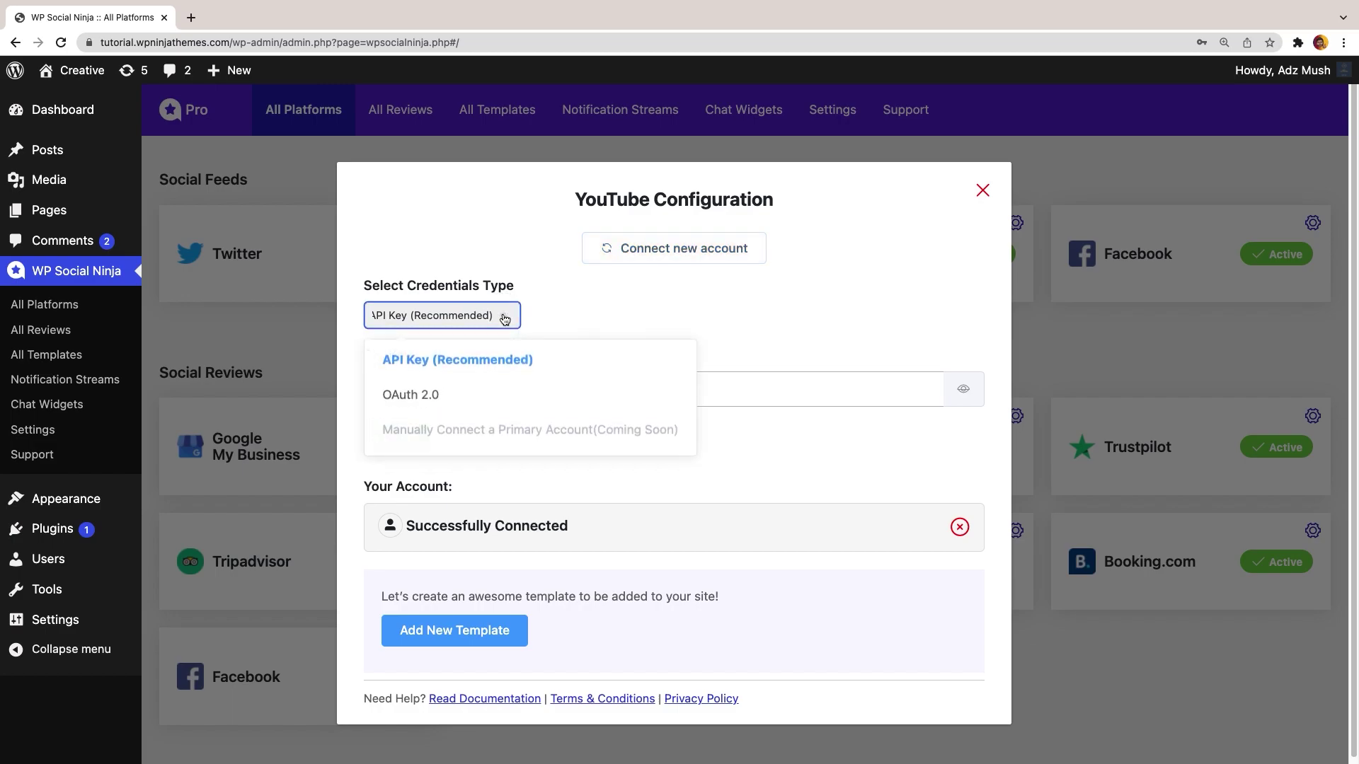
{"action": "left_click", "coordinate": [549, 315]}
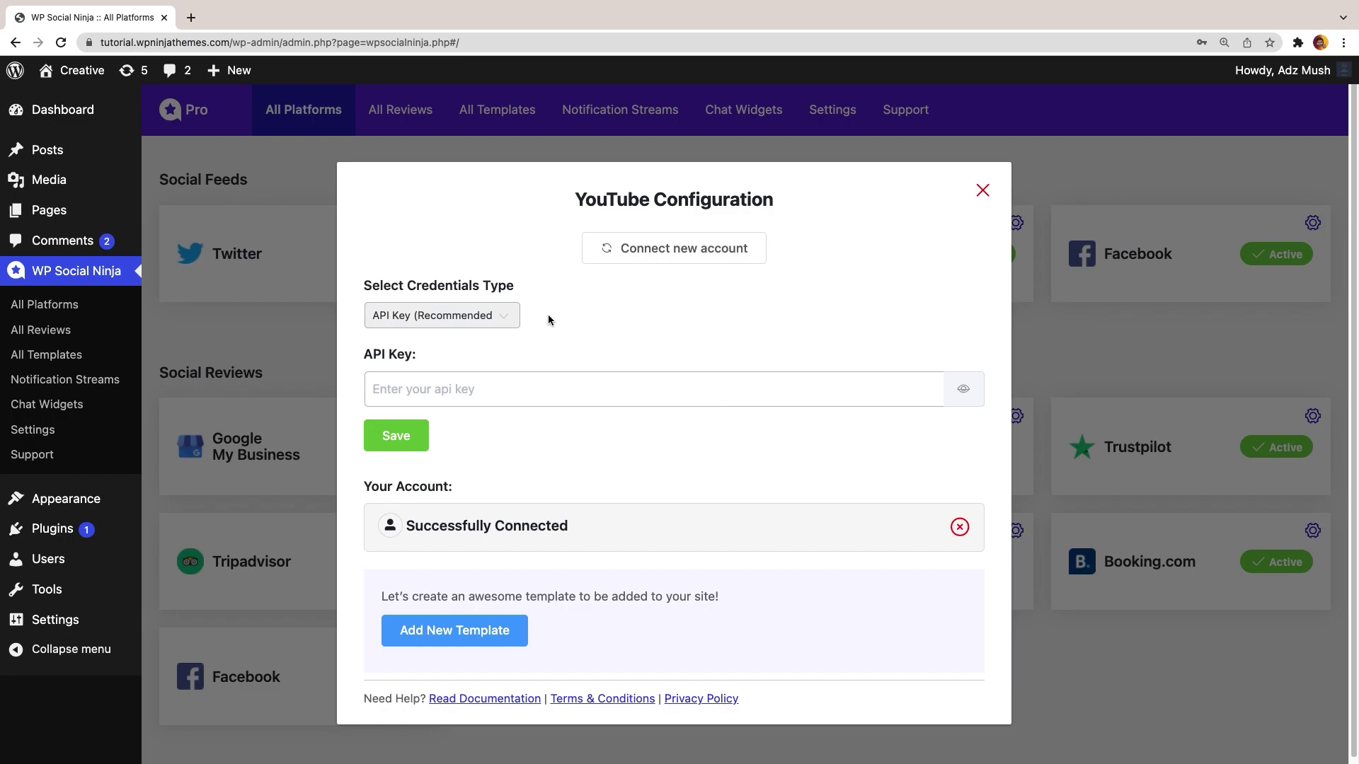
{"action": "left_click", "coordinate": [461, 630]}
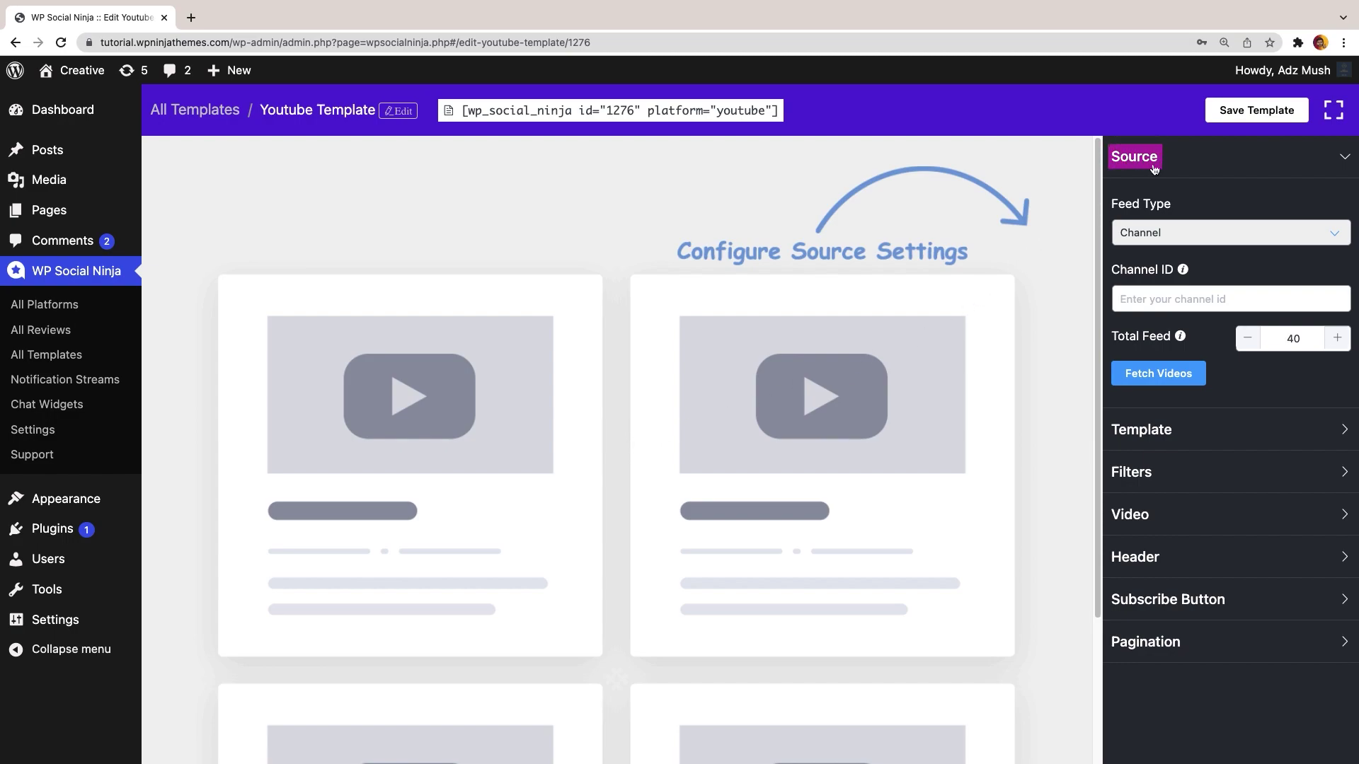
Set up a Channel-type template with the channel ID and Total Feed 50, then fetch videos
{"action": "left_click", "coordinate": [1169, 231]}
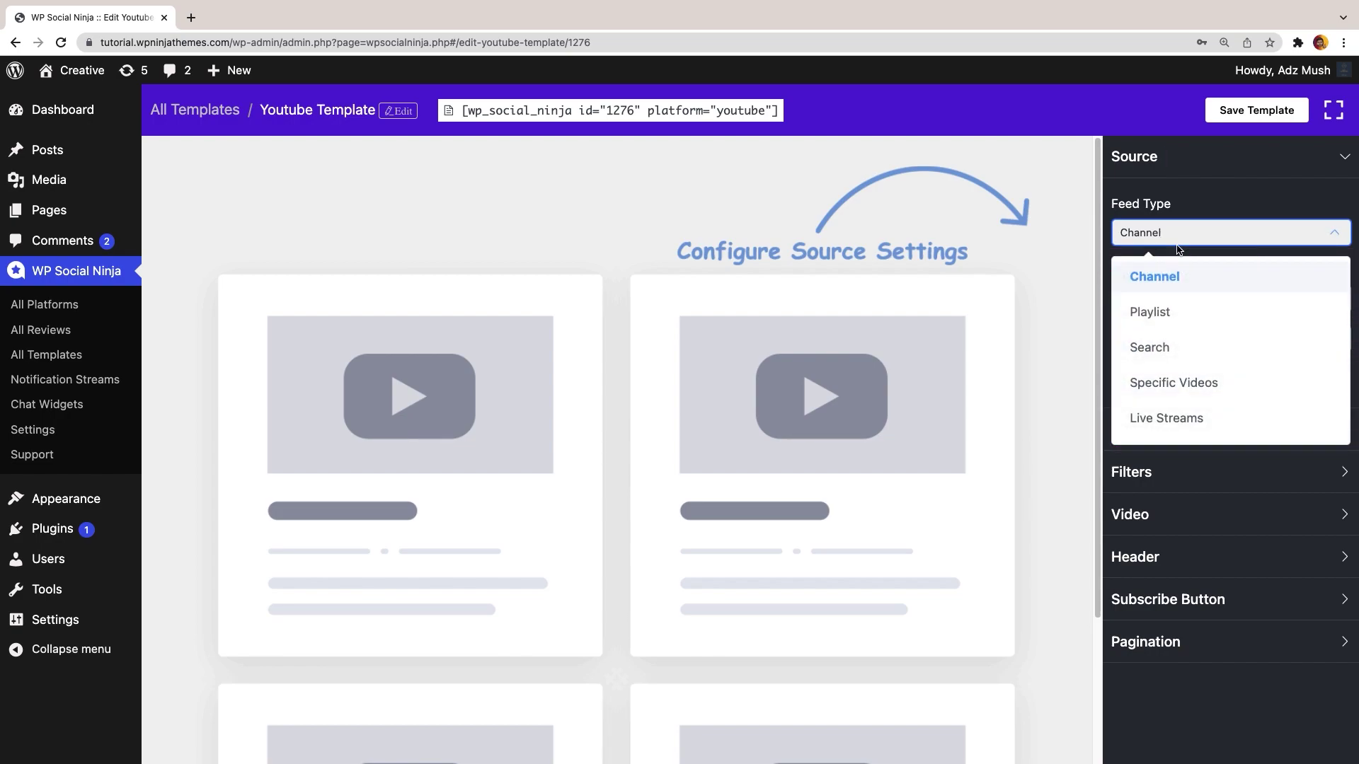
{"action": "left_click", "coordinate": [1169, 279]}
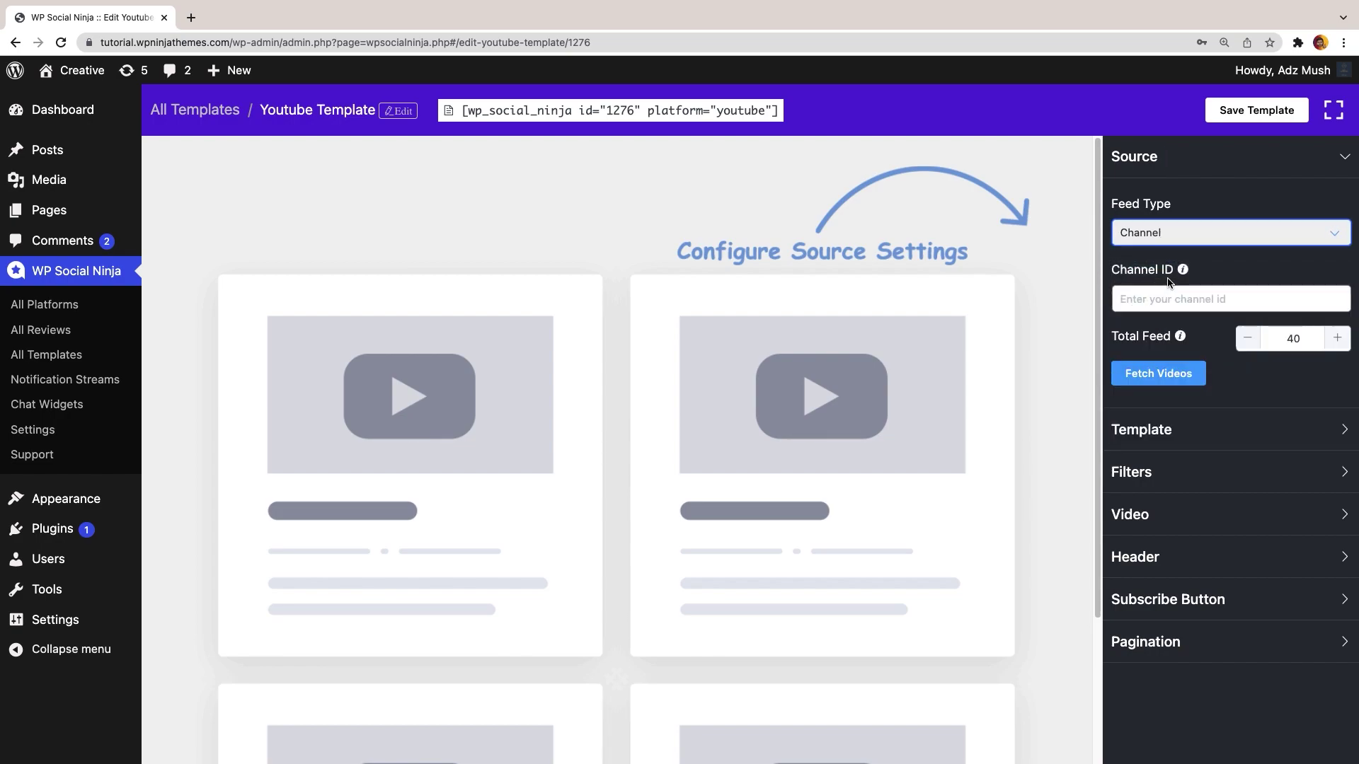
{"action": "left_click", "coordinate": [1167, 298]}
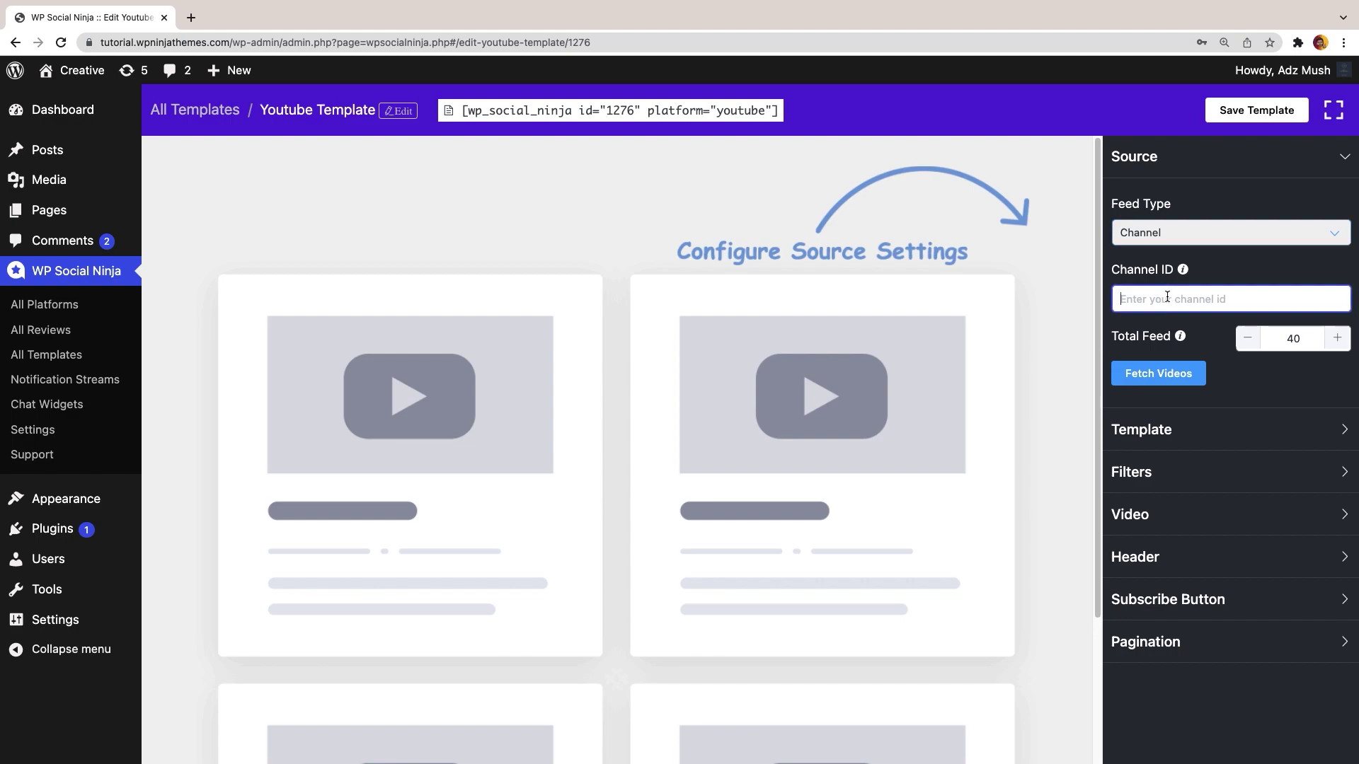
{"action": "type", "text": "UCiyeXfnGx9e06hXWf0Hz7ow"}
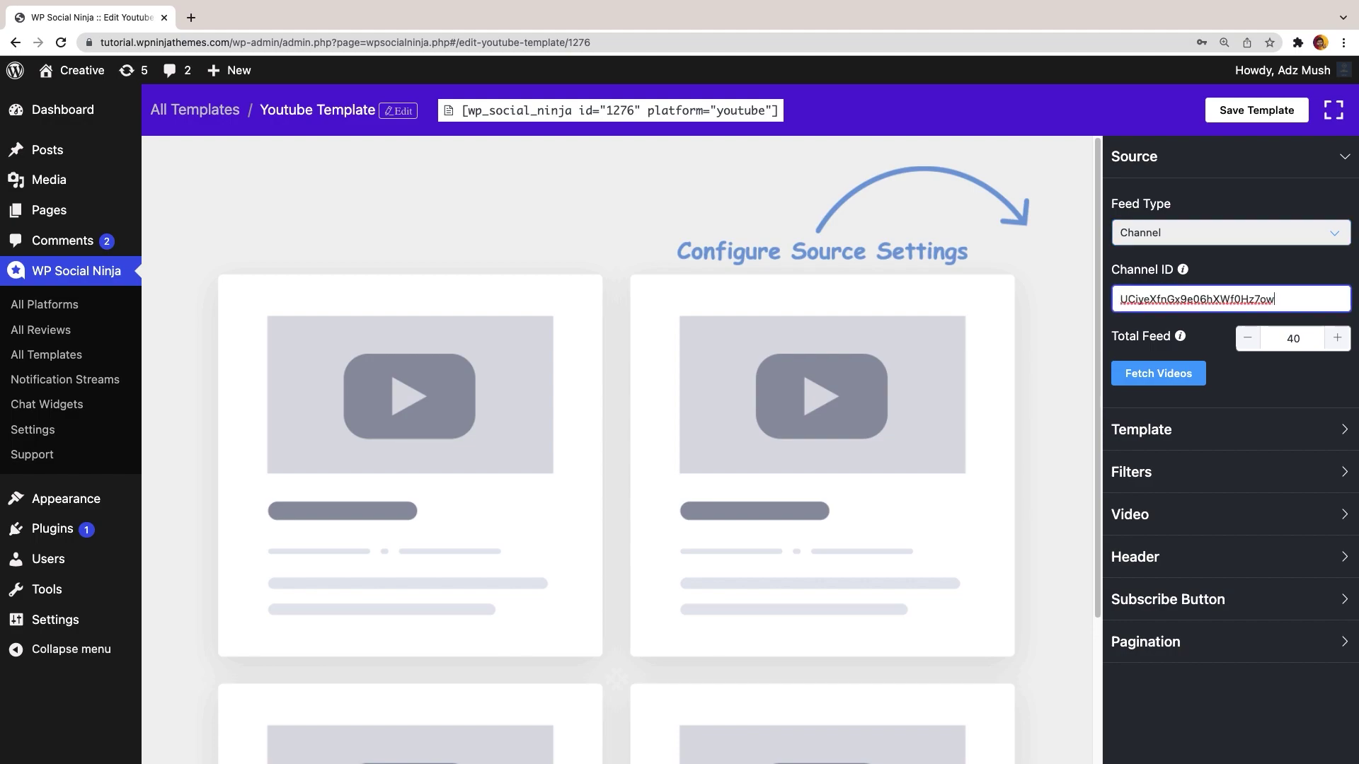
{"action": "double_click", "coordinate": [1293, 338]}
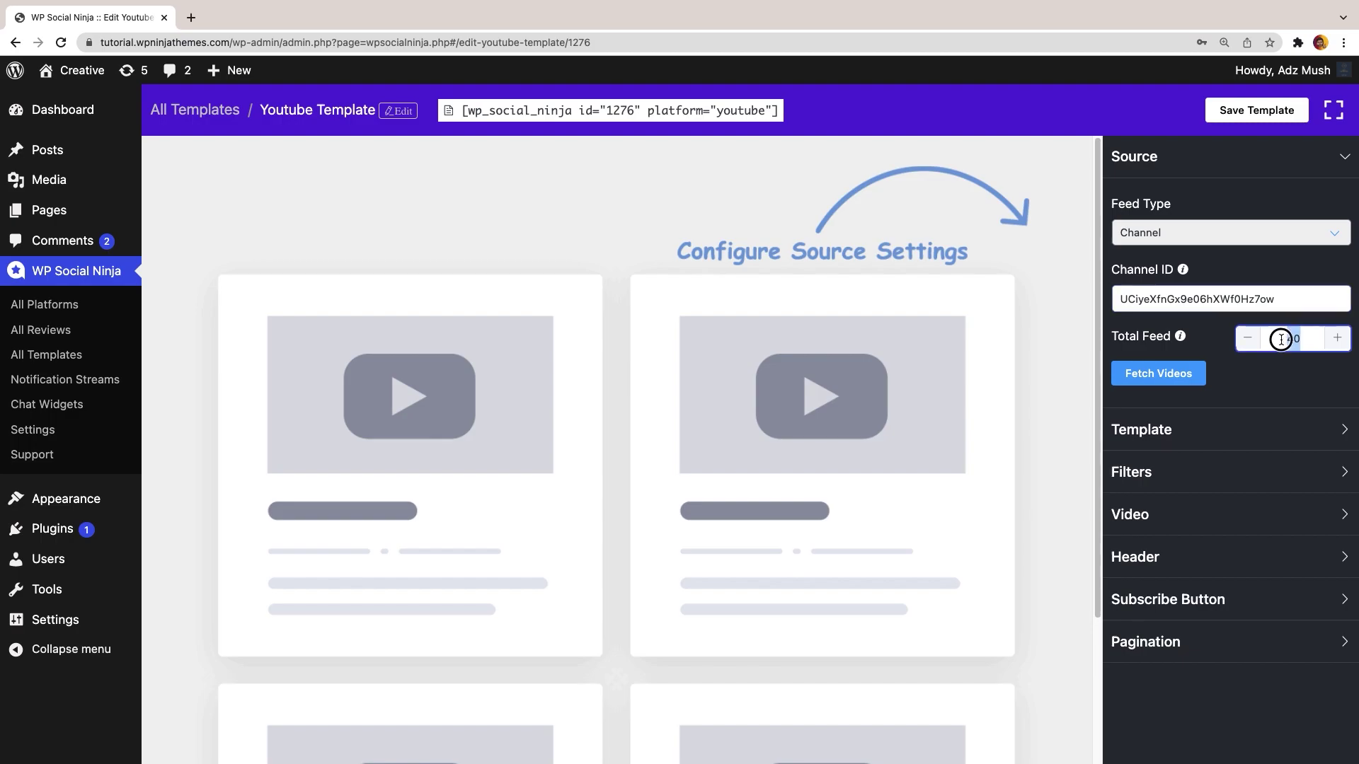
{"action": "type", "text": "5"}
{"action": "left_click", "coordinate": [1154, 381]}
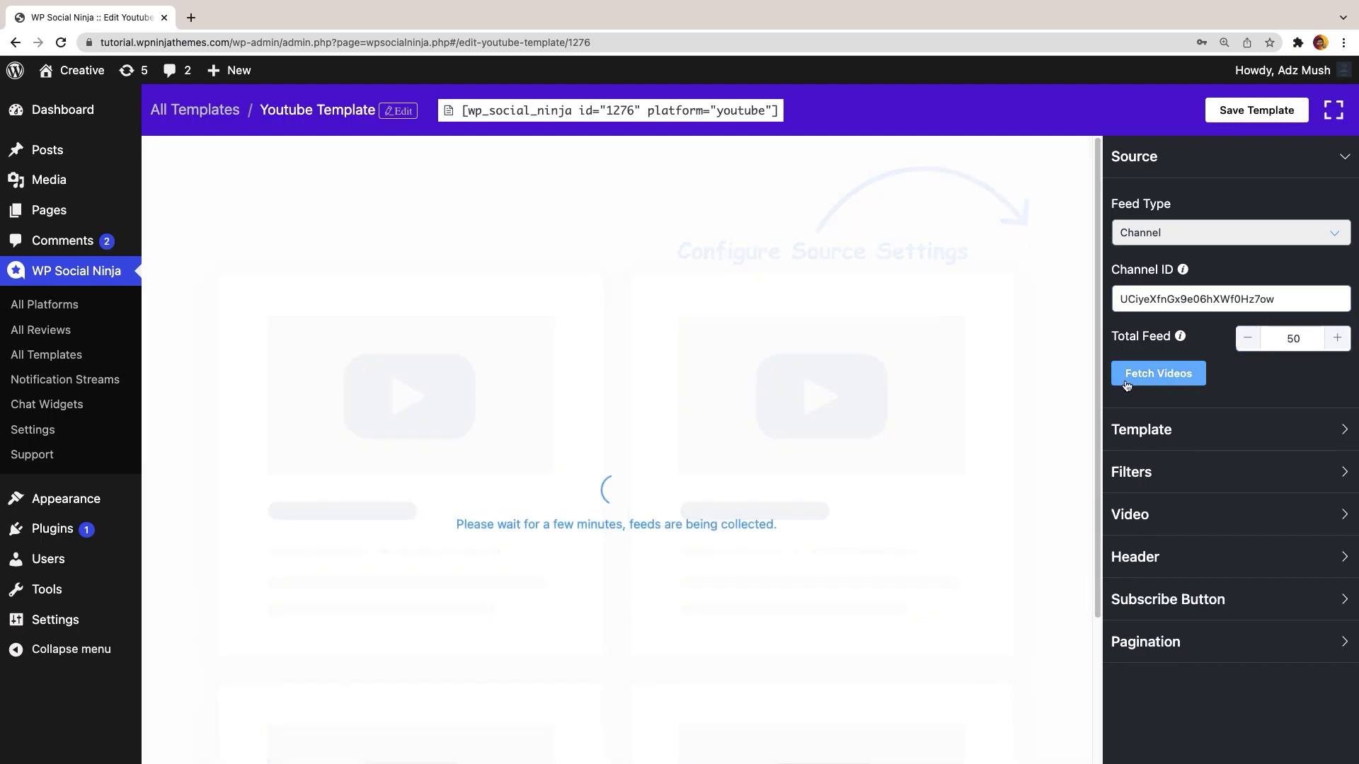
{"action": "scroll", "coordinate": [928, 394], "scroll_direction": "down", "scroll_amount": 2}
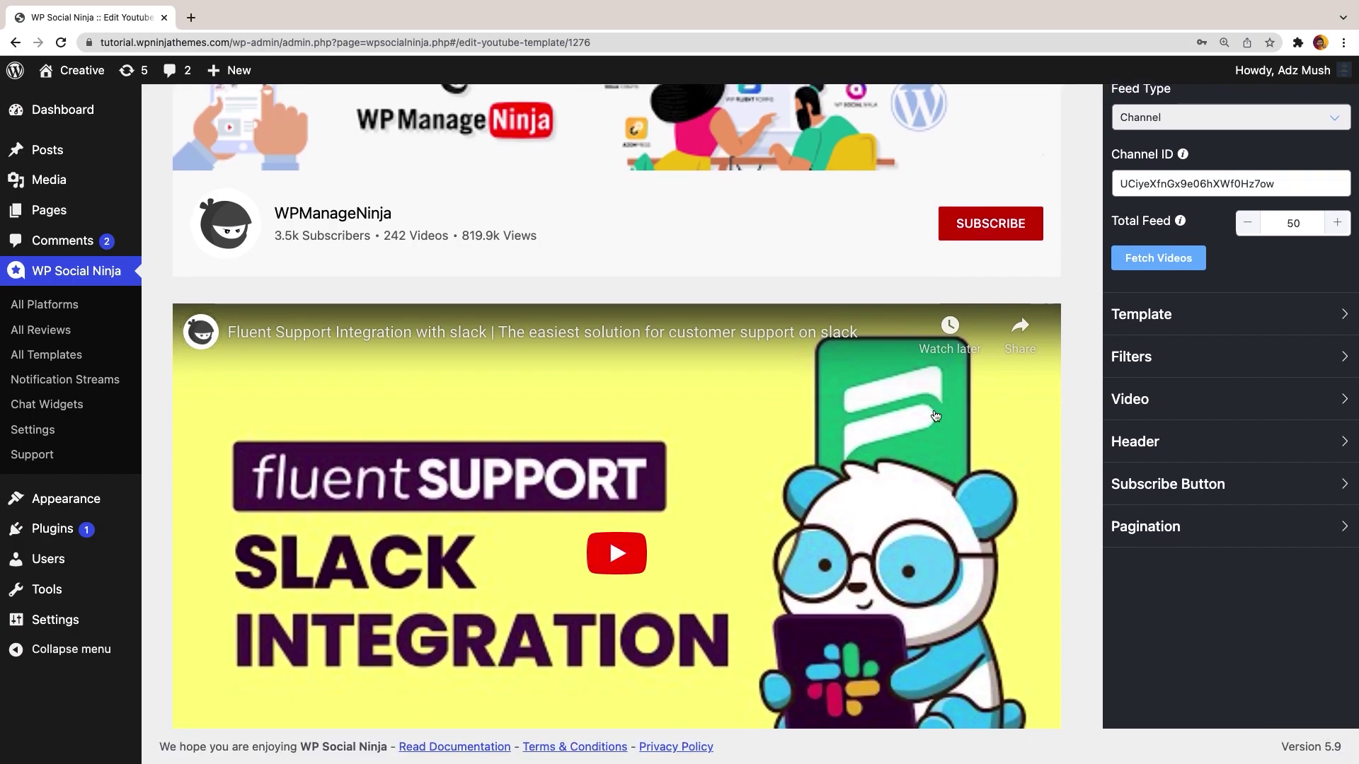
{"action": "scroll", "coordinate": [929, 404], "scroll_direction": "down", "scroll_amount": 5}
{"action": "scroll", "coordinate": [916, 455], "scroll_direction": "down", "scroll_amount": 3}
{"action": "scroll", "coordinate": [934, 488], "scroll_direction": "up", "scroll_amount": 8}
{"action": "scroll", "coordinate": [935, 487], "scroll_direction": "up", "scroll_amount": 1}
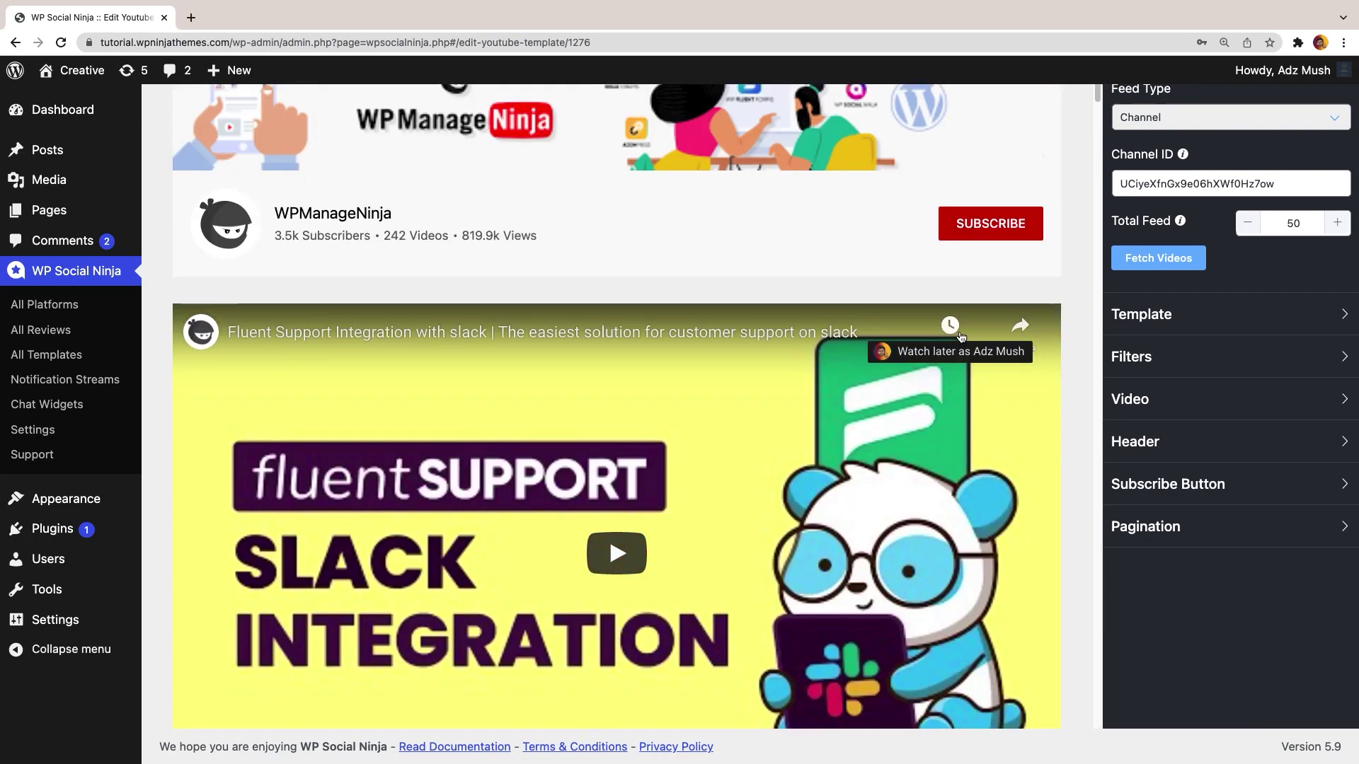
{"action": "scroll", "coordinate": [971, 282], "scroll_direction": "up", "scroll_amount": 3}
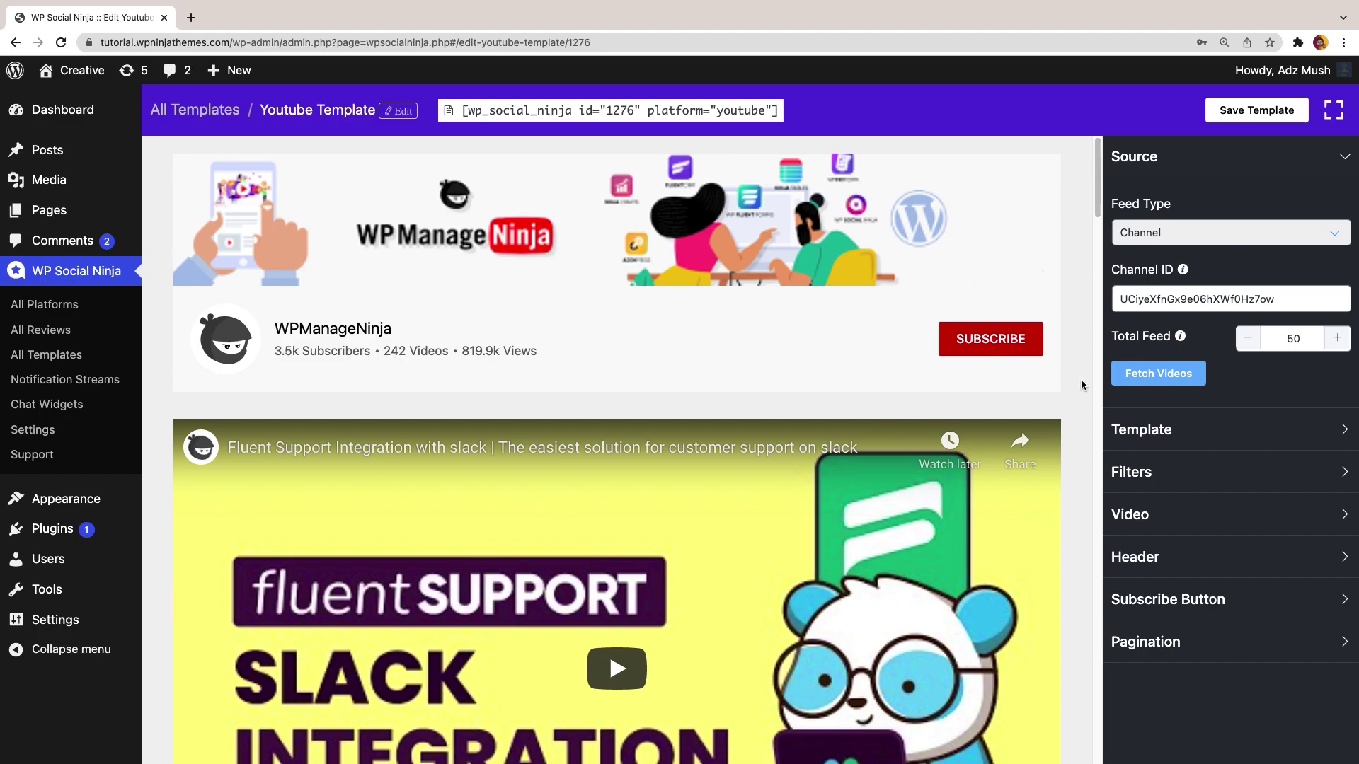
Switch the layout to Carousel with Template 1, autoplay on at 4000 speed
{"action": "left_click", "coordinate": [1158, 426]}
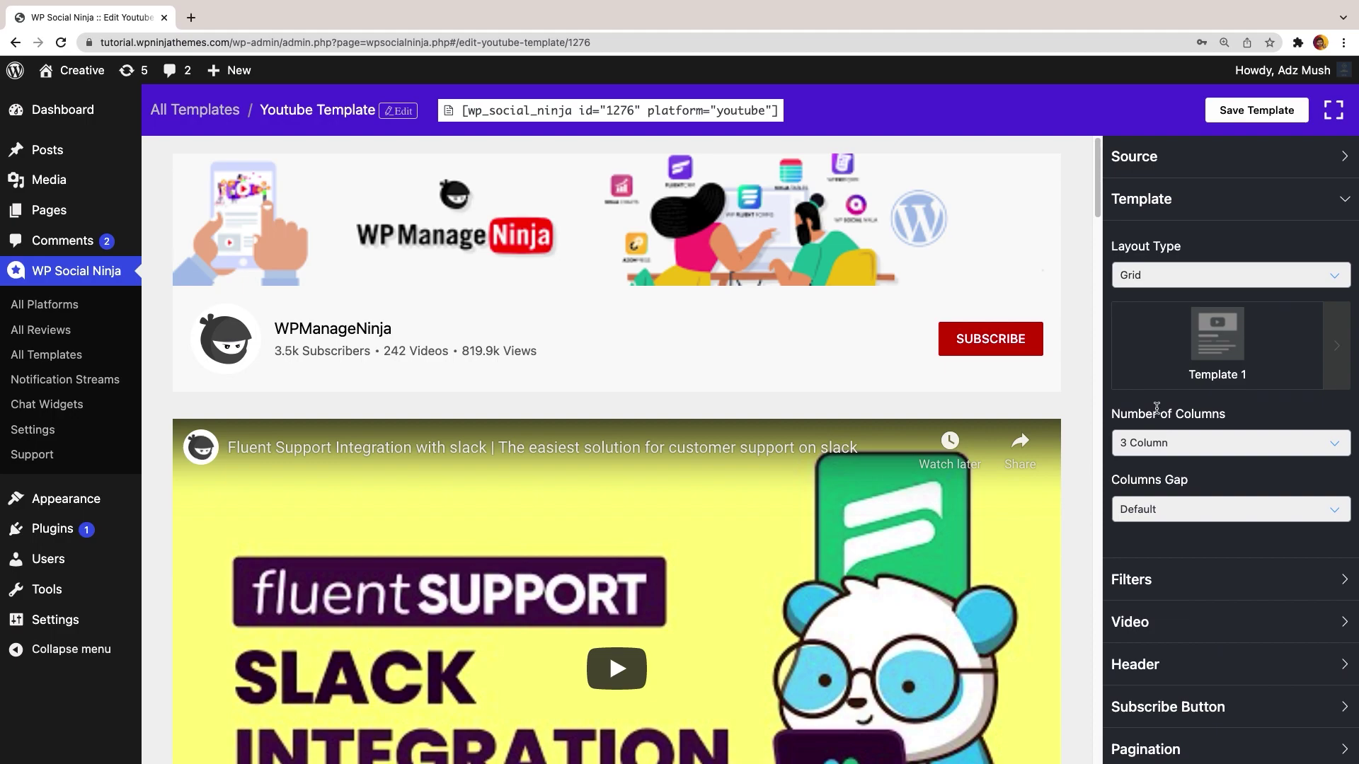
{"action": "left_click", "coordinate": [1193, 278]}
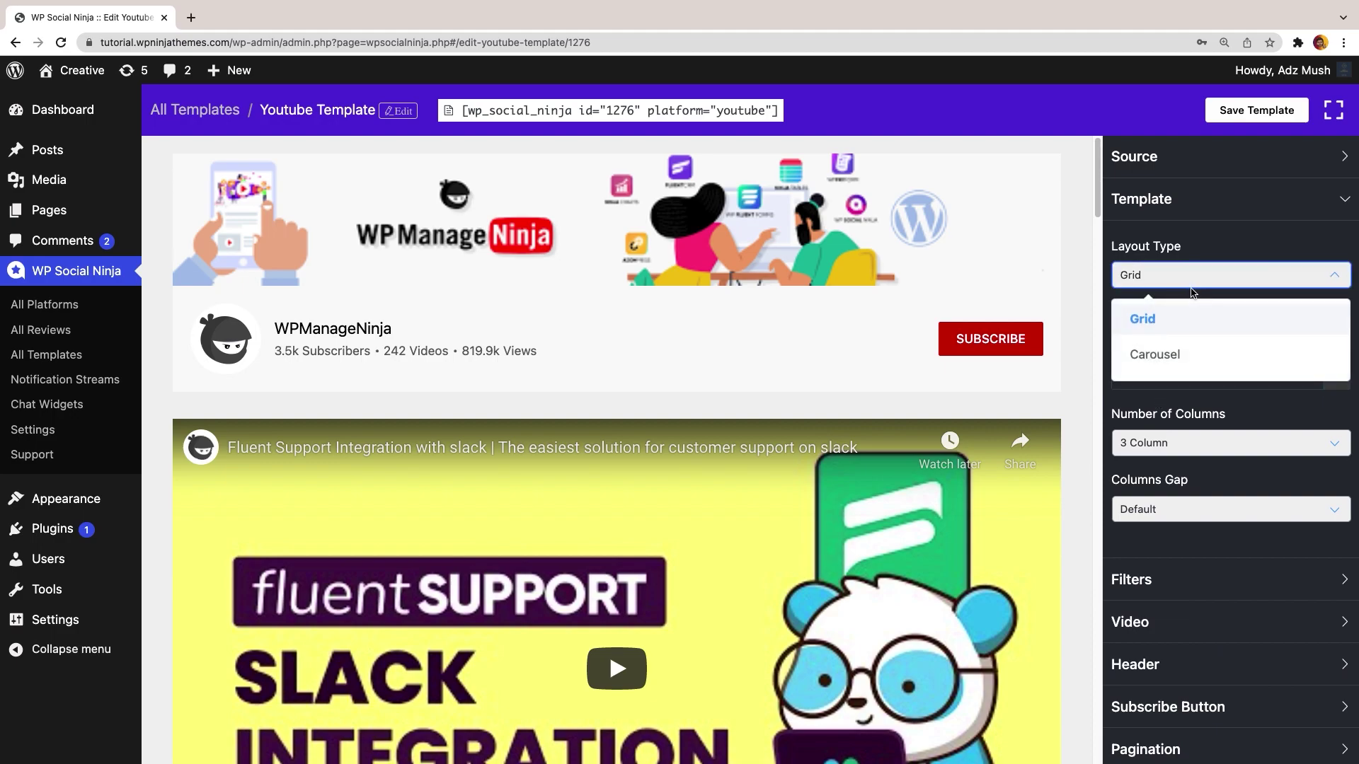
{"action": "left_click", "coordinate": [1188, 356]}
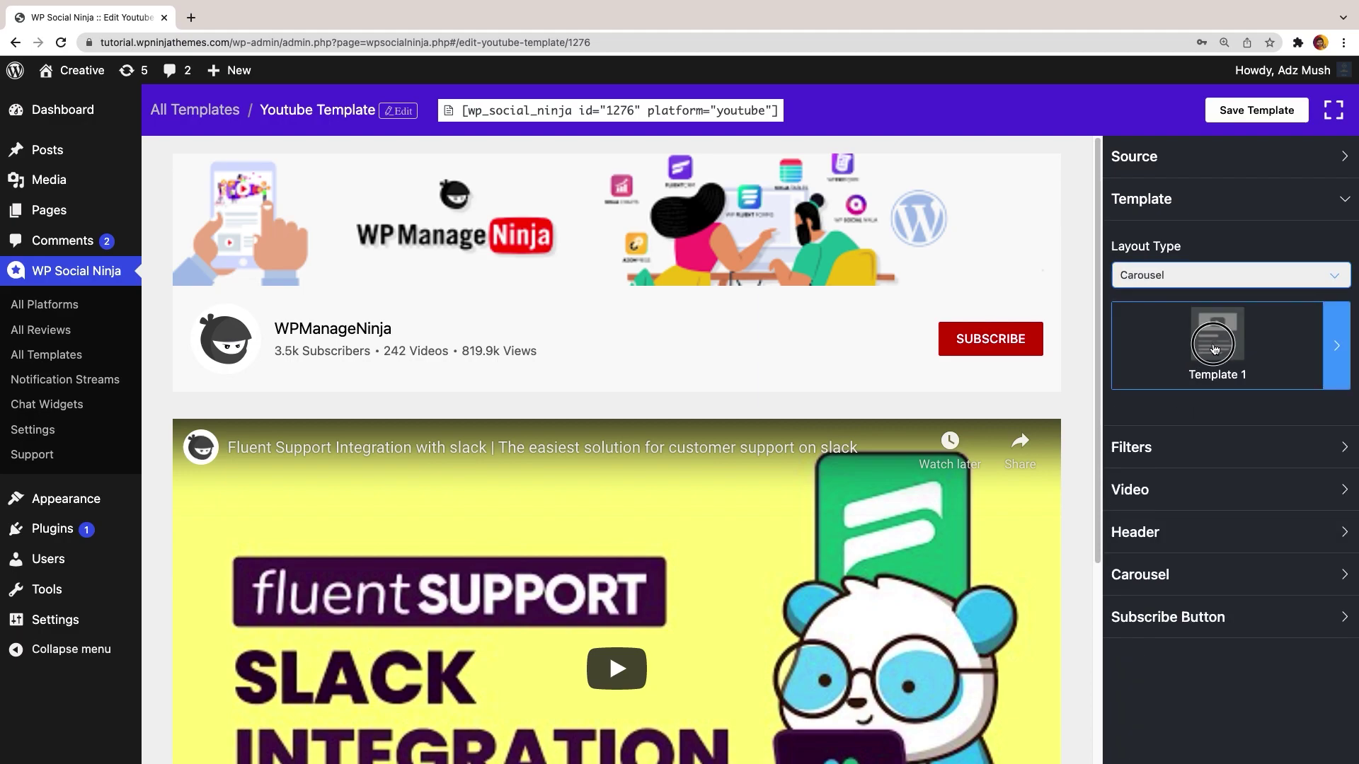
{"action": "left_click", "coordinate": [1205, 334]}
{"action": "left_click", "coordinate": [1130, 163]}
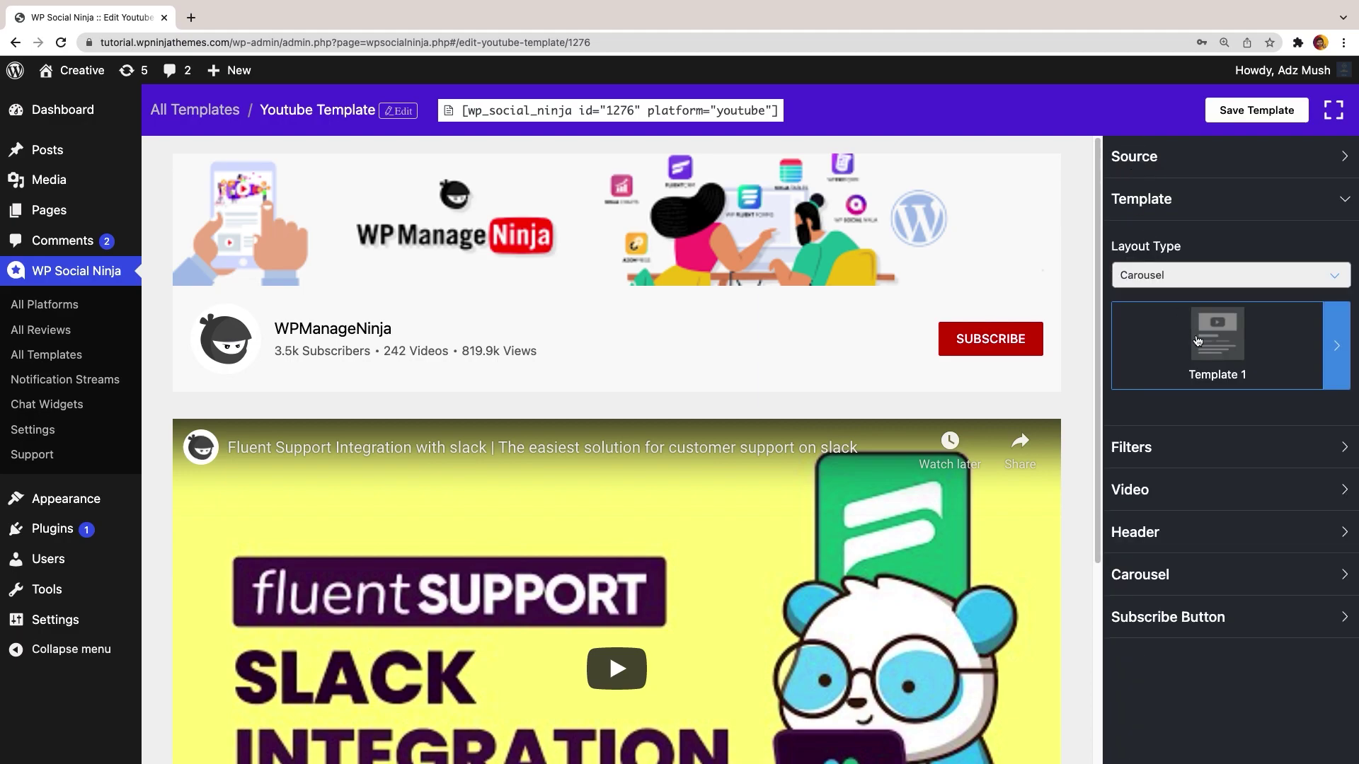
{"action": "left_click", "coordinate": [1158, 579]}
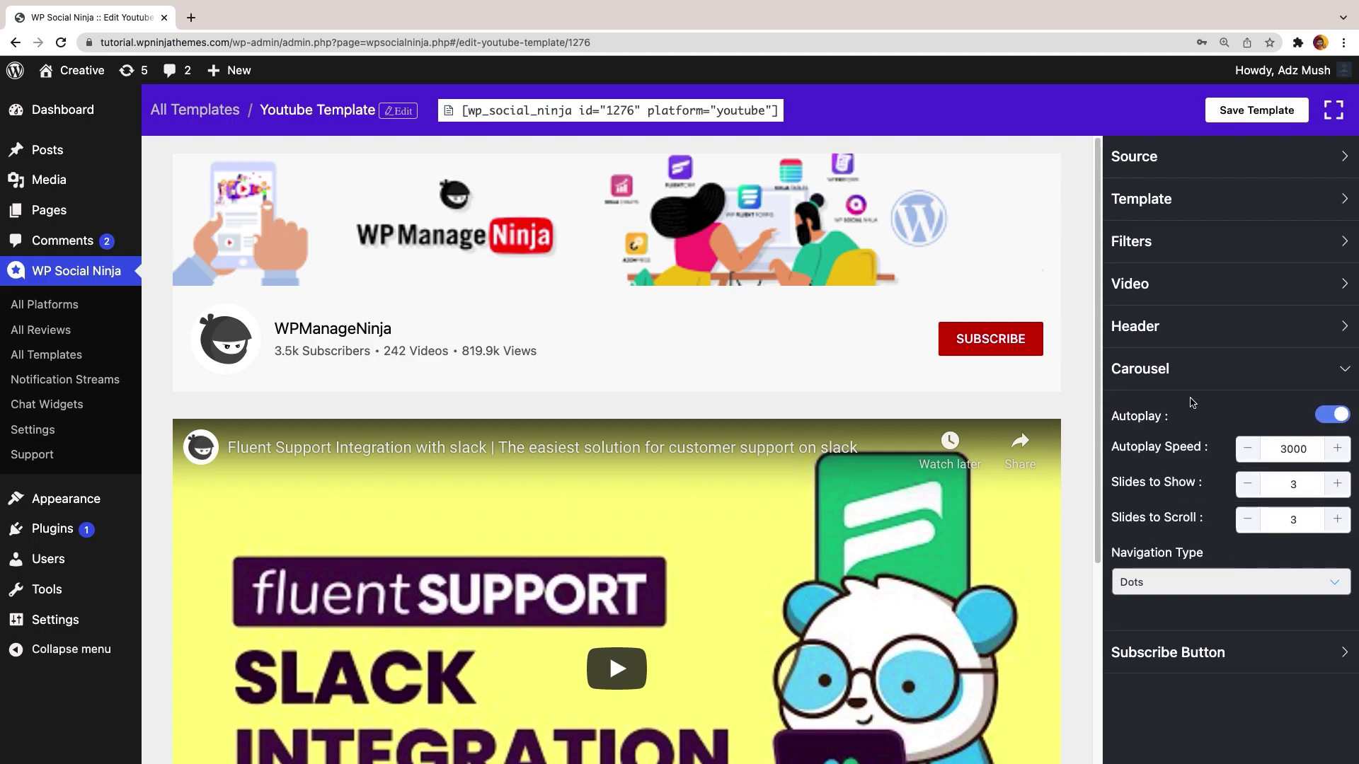
{"action": "left_click", "coordinate": [1341, 418]}
{"action": "left_click", "coordinate": [1342, 419]}
{"action": "left_click_drag", "start_coordinate": [1313, 448], "coordinate": [1250, 464]}
{"action": "type", "text": "400"}
{"action": "type", "text": "0"}
{"action": "left_click", "coordinate": [1269, 420]}
Return the layout to a Grid with 3 columns and Default column gap
{"action": "left_click", "coordinate": [1207, 205]}
{"action": "left_click", "coordinate": [1199, 274]}
{"action": "left_click", "coordinate": [1197, 312]}
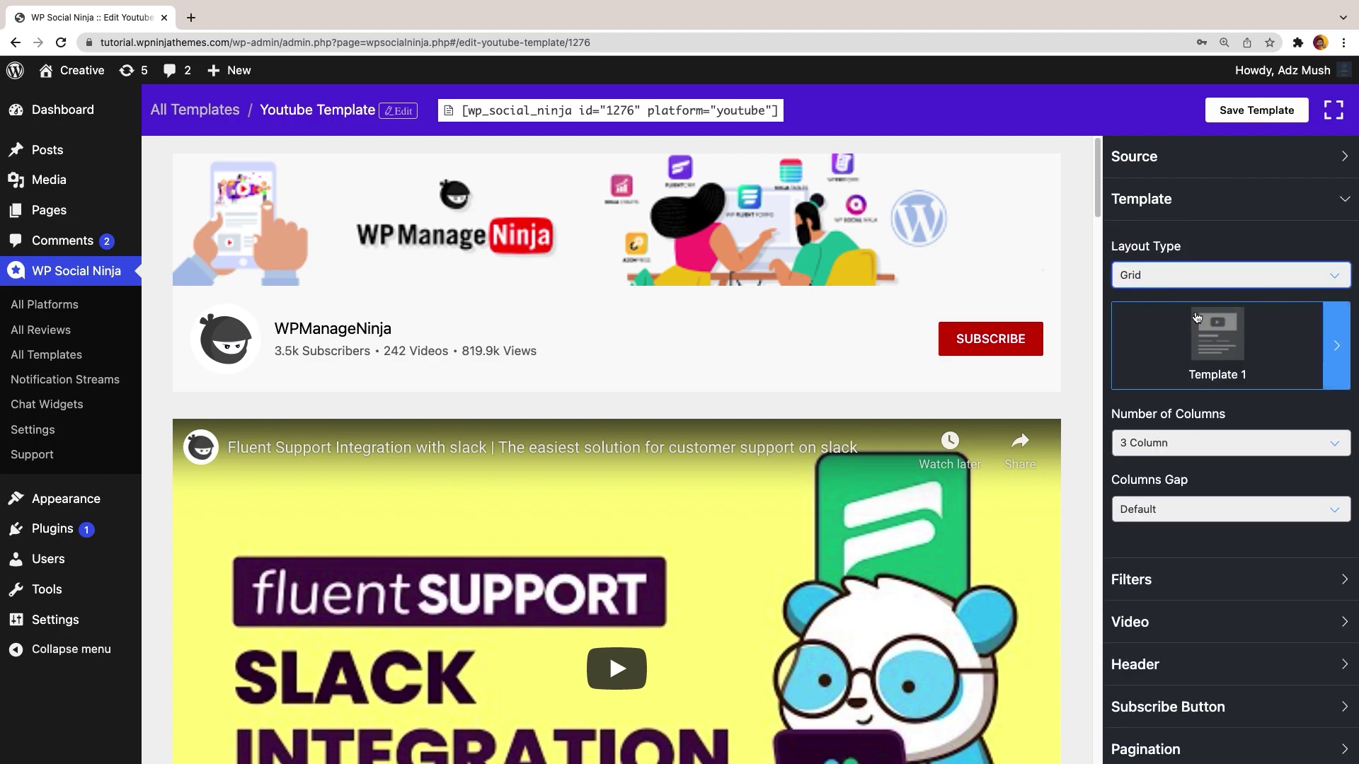
{"action": "left_click", "coordinate": [1201, 441]}
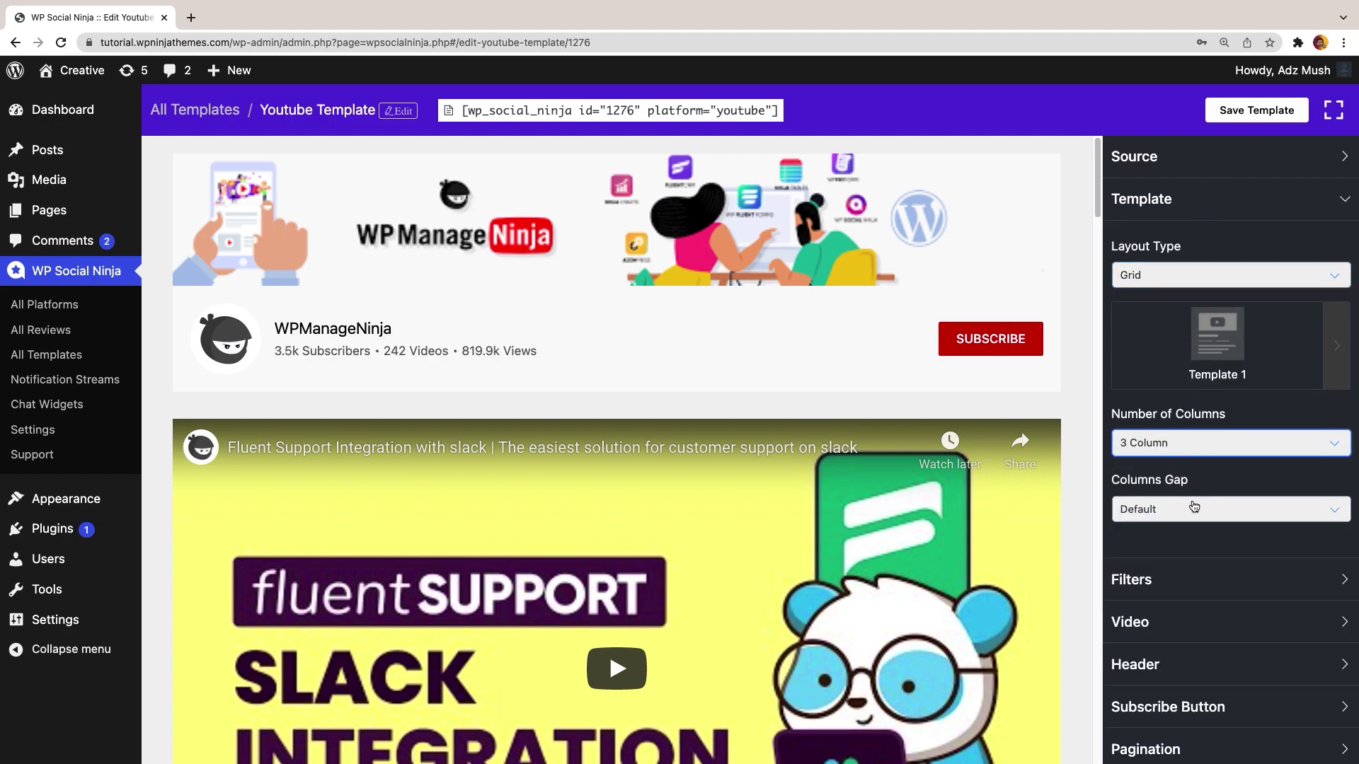
{"action": "left_click", "coordinate": [1193, 506]}
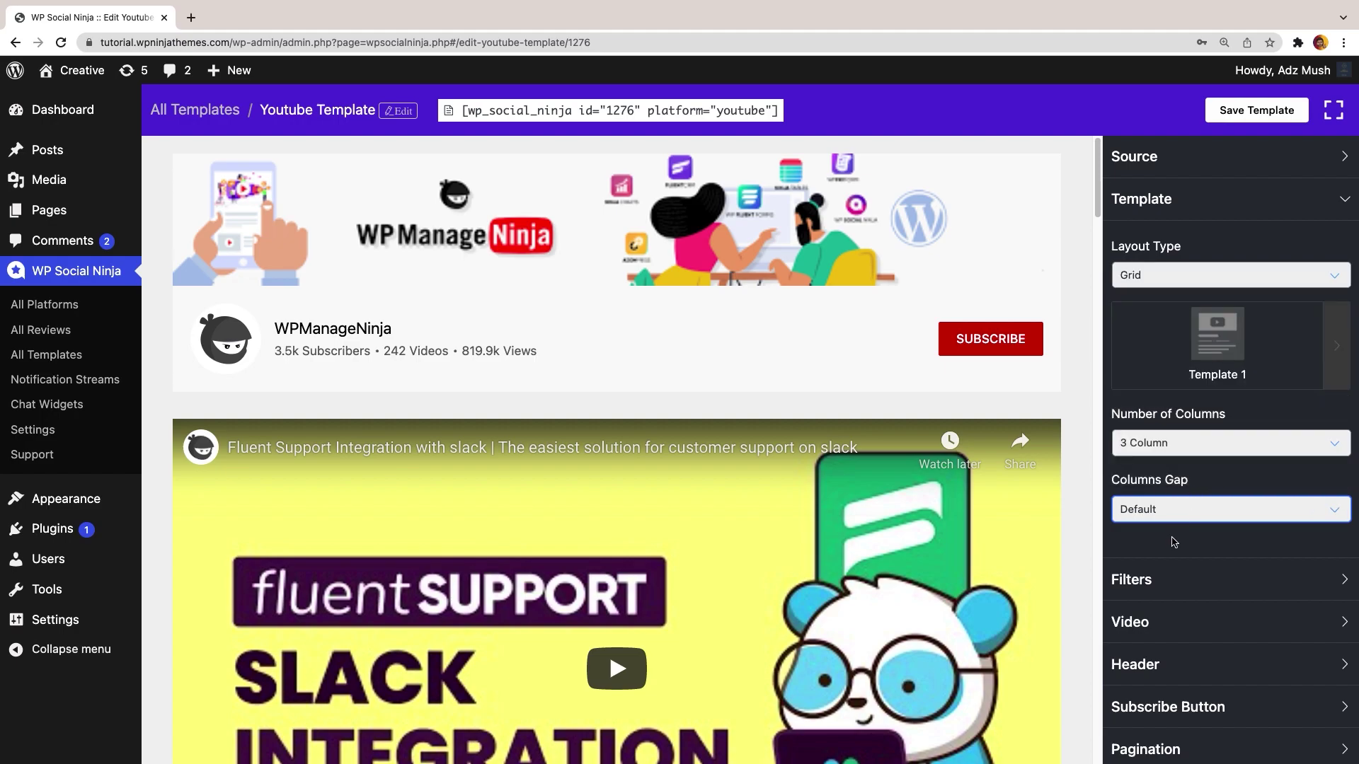
Set Number of Videos to Display to 40 and Posts Order to Ascending
{"action": "left_click", "coordinate": [1177, 579]}
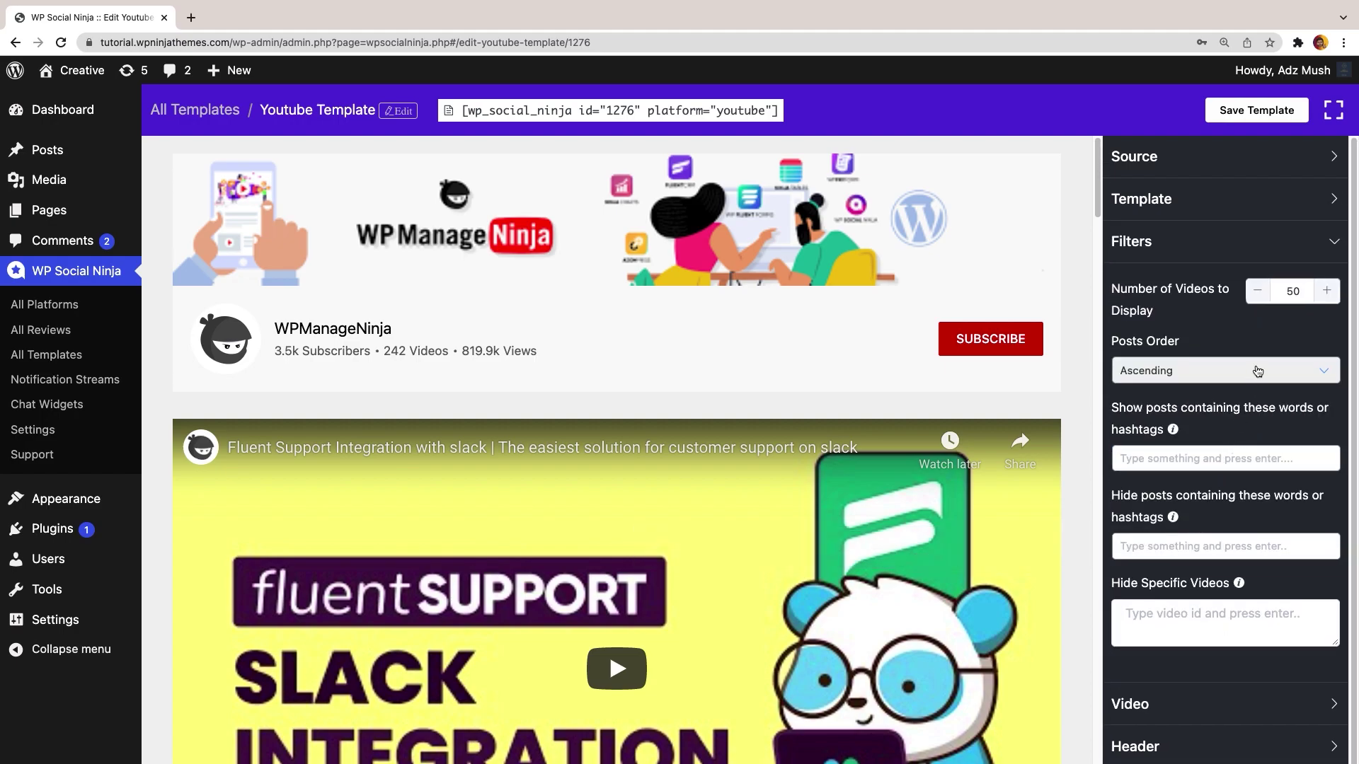
{"action": "double_click", "coordinate": [1294, 291]}
{"action": "type", "text": "40"}
{"action": "left_click", "coordinate": [1208, 368]}
{"action": "left_click", "coordinate": [1199, 407]}
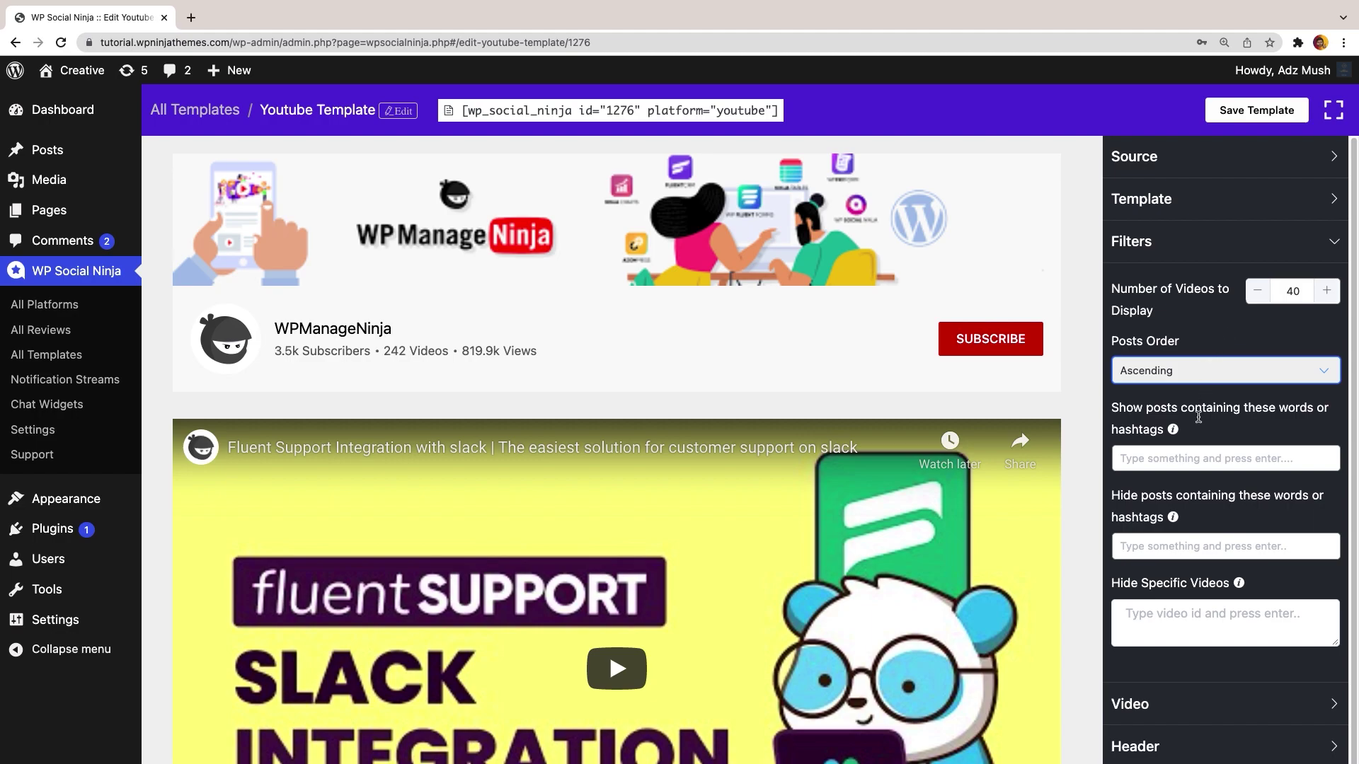
{"action": "left_click", "coordinate": [1130, 705]}
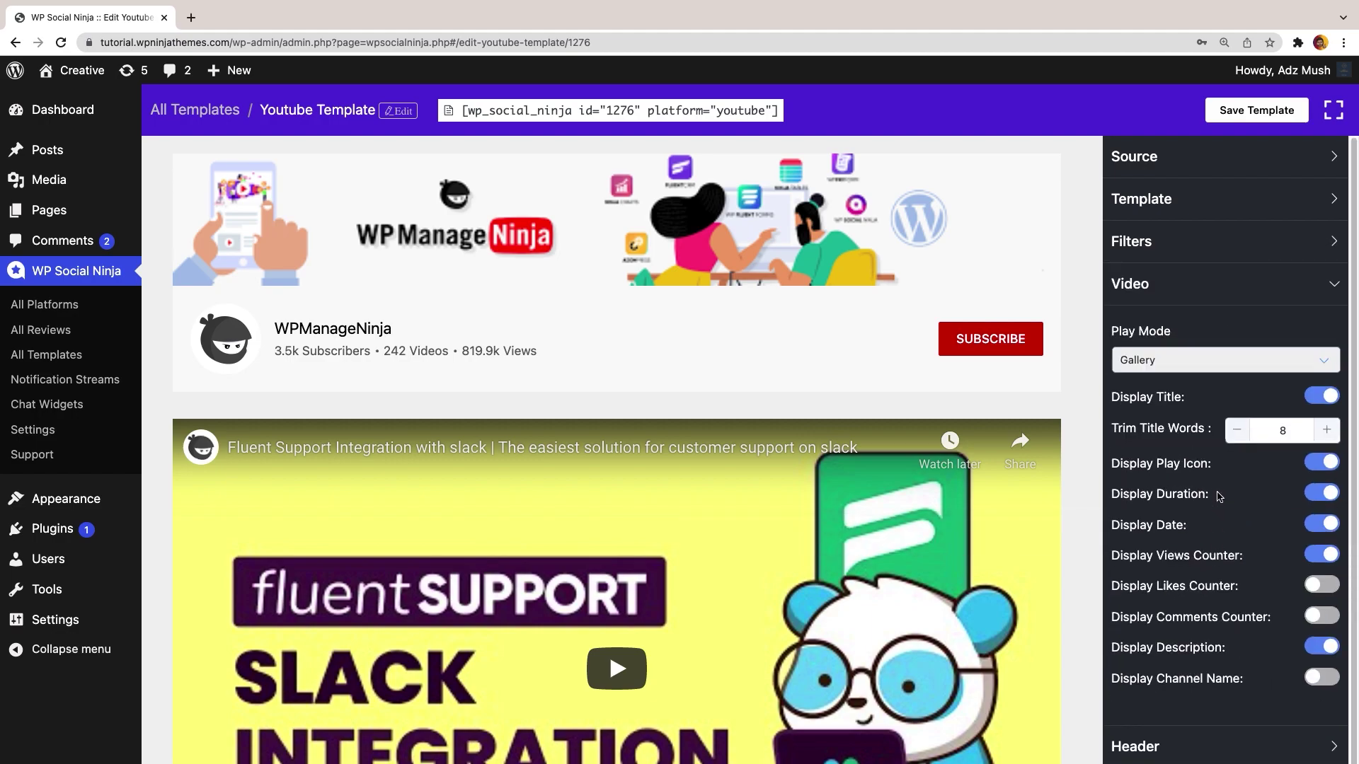
Change the video Play Mode from gallery to Popup
{"action": "left_click", "coordinate": [1224, 364]}
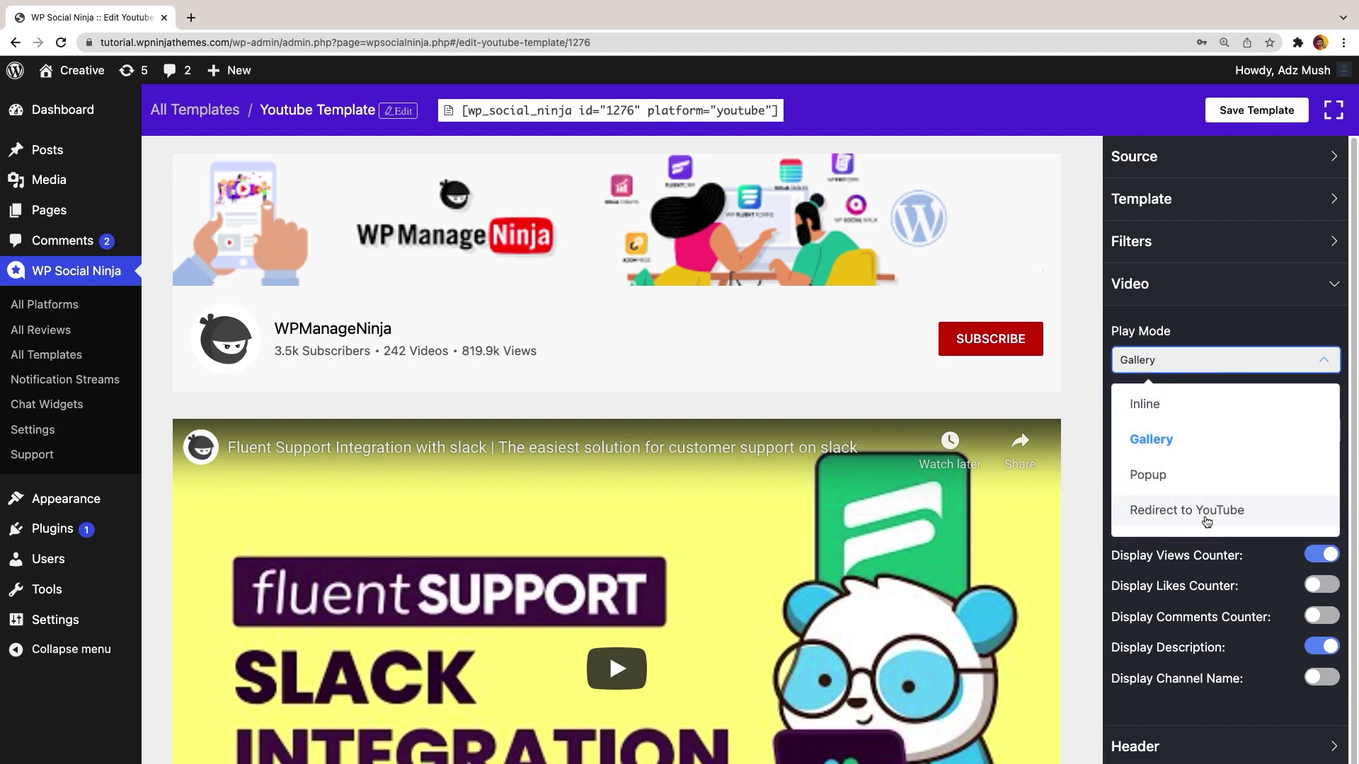
{"action": "left_click", "coordinate": [1209, 467]}
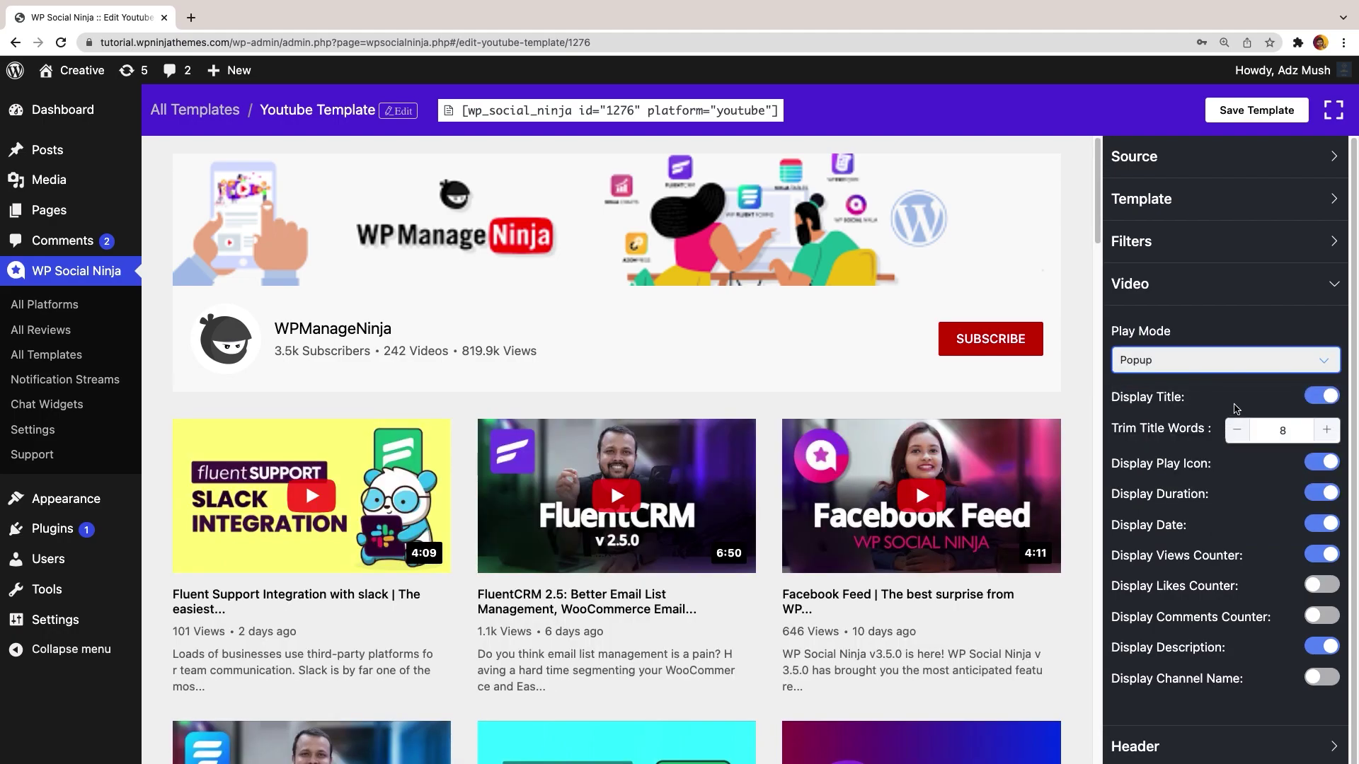
{"action": "scroll", "coordinate": [1236, 408], "scroll_direction": "down", "scroll_amount": 1}
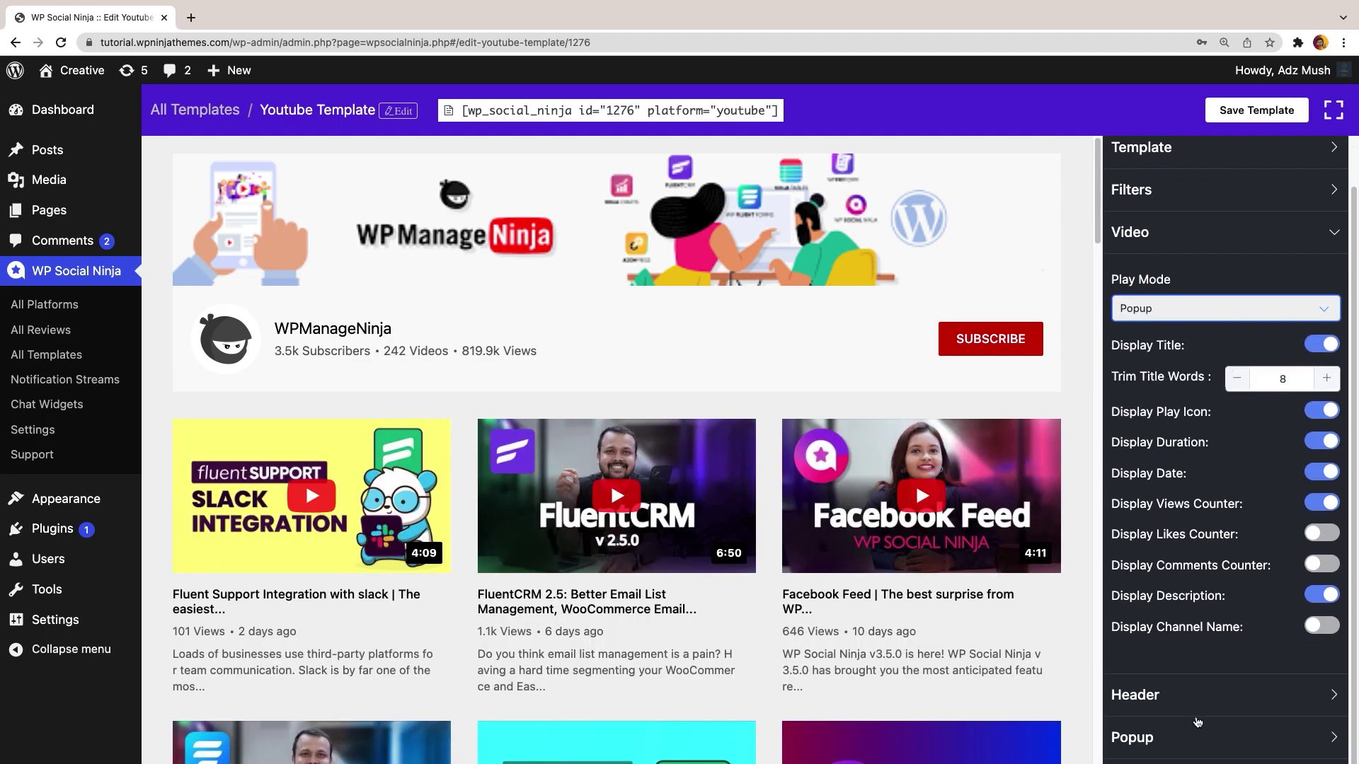
In the Popup settings, enable Video Loop, leaving autoplay and the popup title on
{"action": "left_click", "coordinate": [1199, 731]}
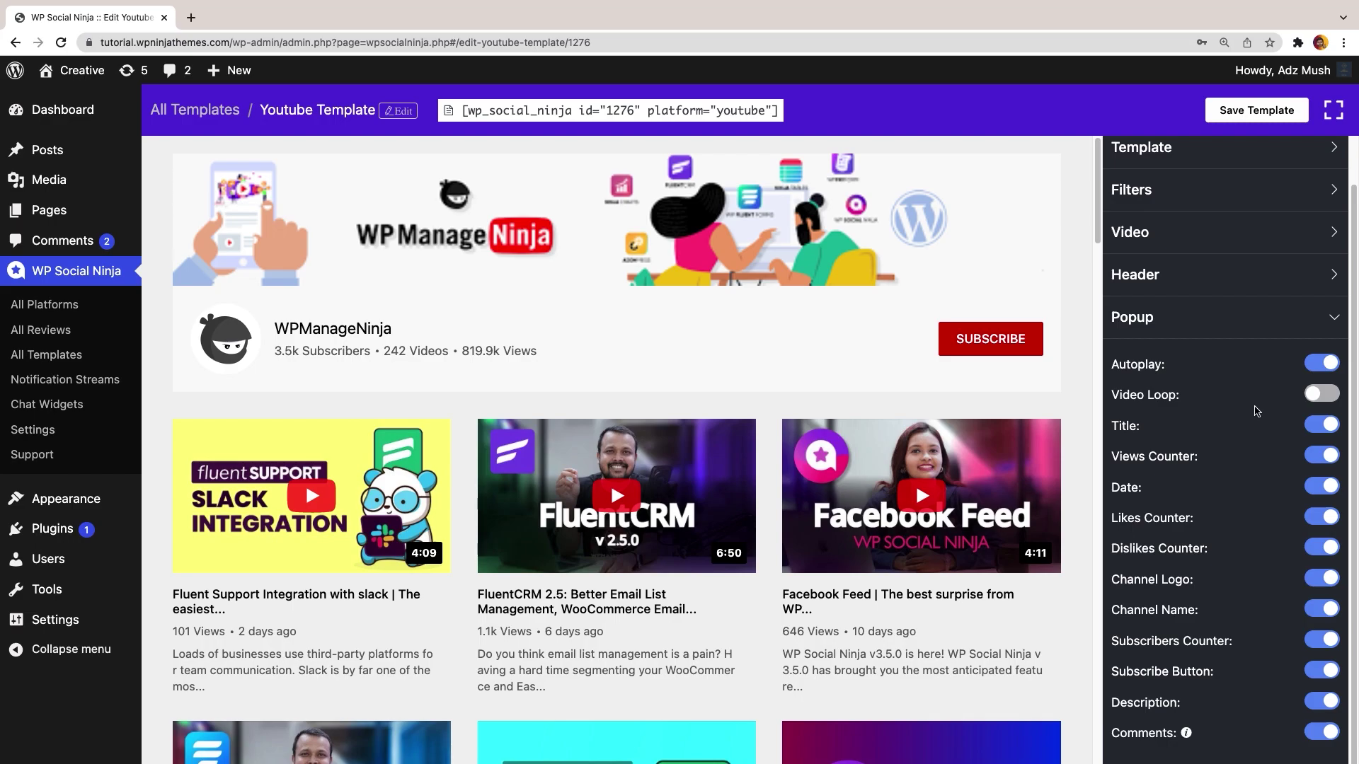
{"action": "left_click", "coordinate": [1324, 366]}
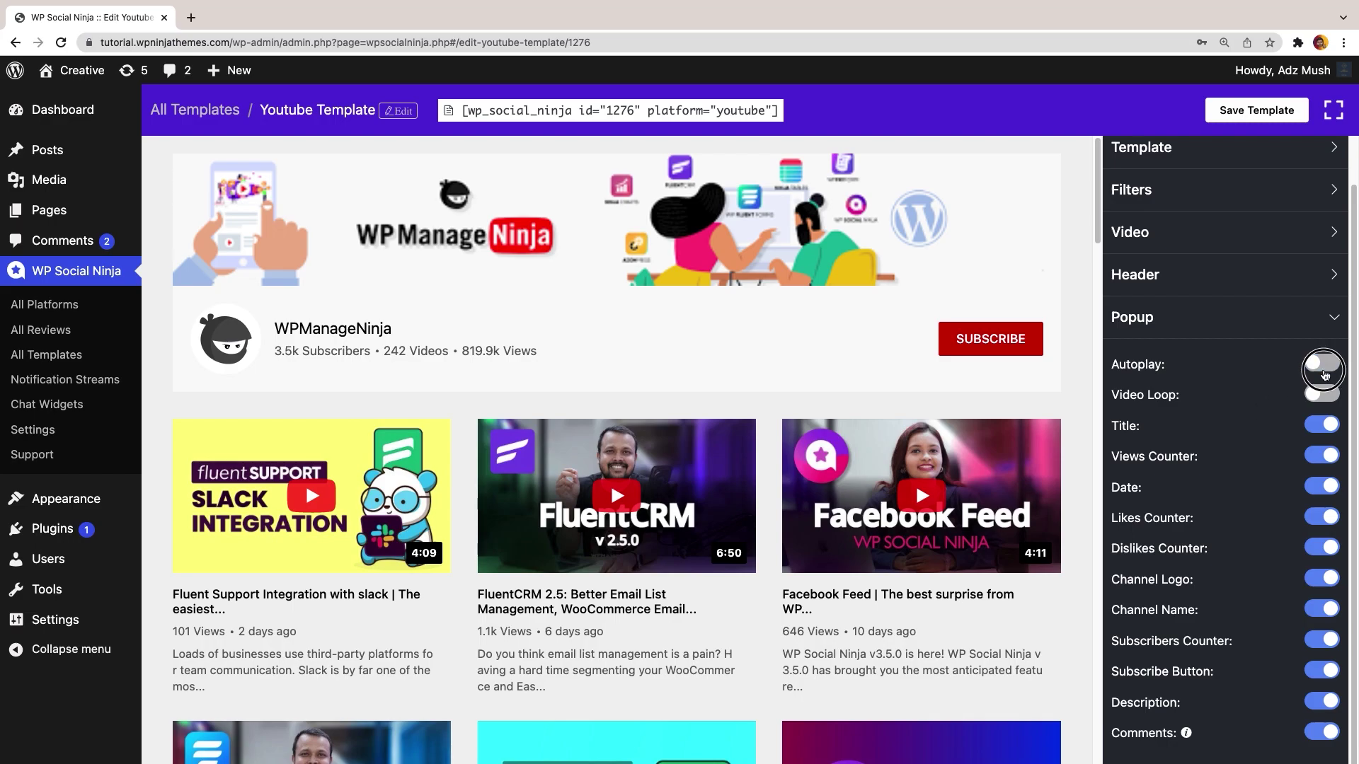
{"action": "left_click", "coordinate": [1323, 367]}
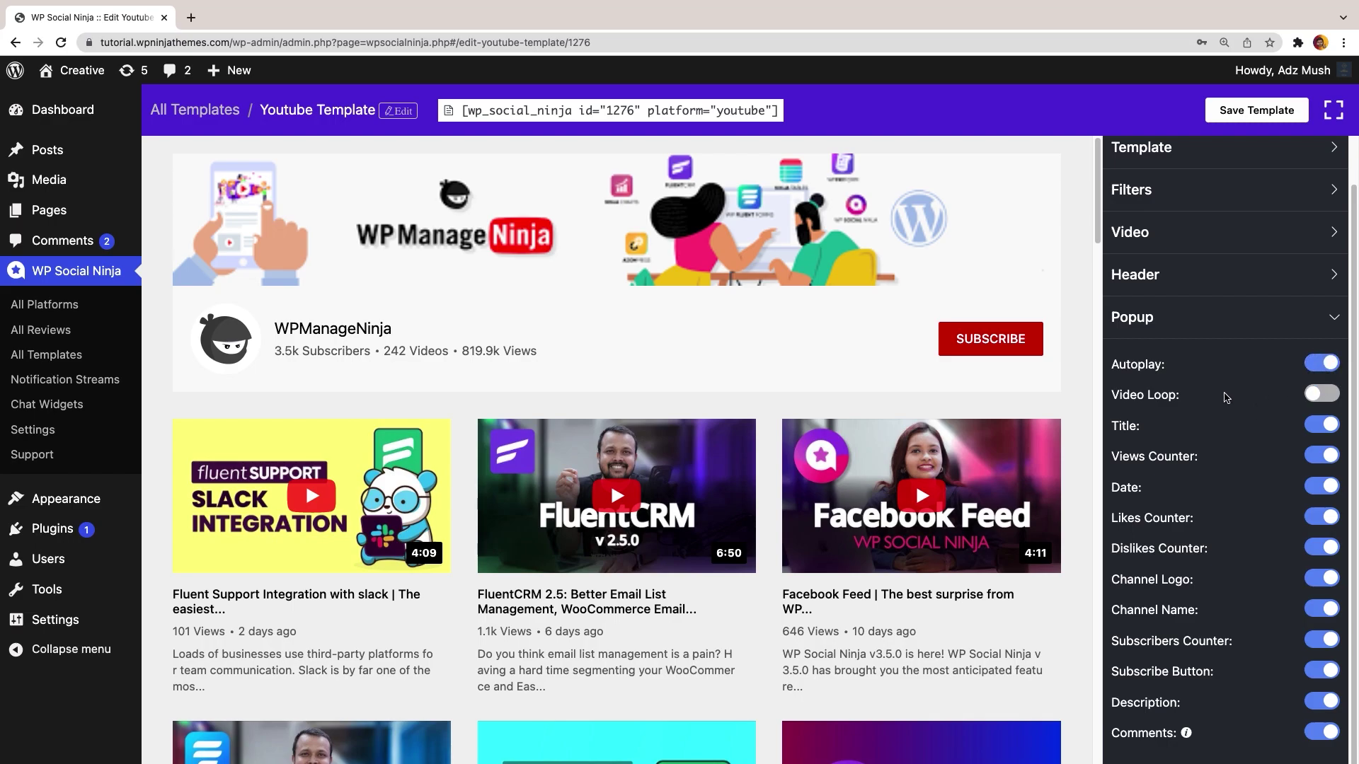
{"action": "left_click", "coordinate": [1318, 394]}
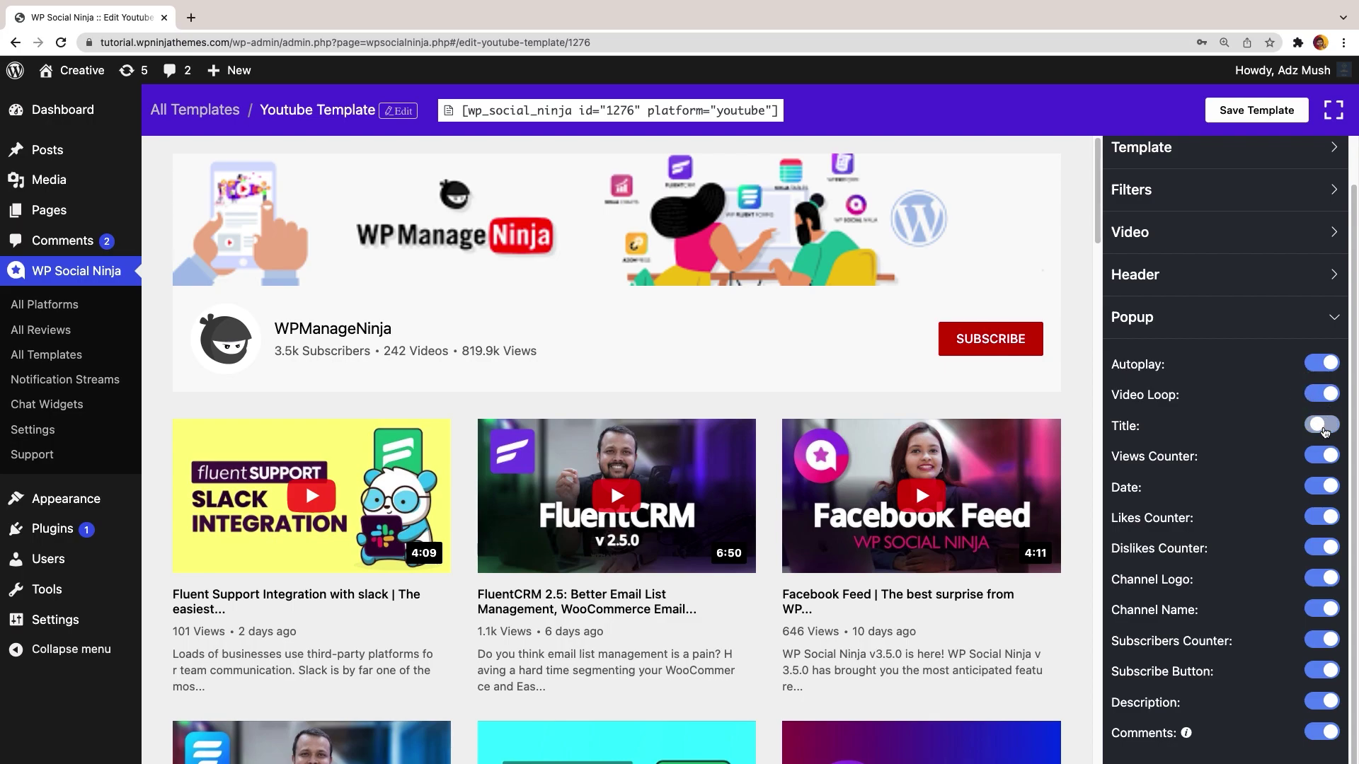
{"action": "left_click", "coordinate": [1324, 425]}
Turn on Display Likes Counter and Display Channel Name for the video cards
{"action": "left_click", "coordinate": [1231, 242]}
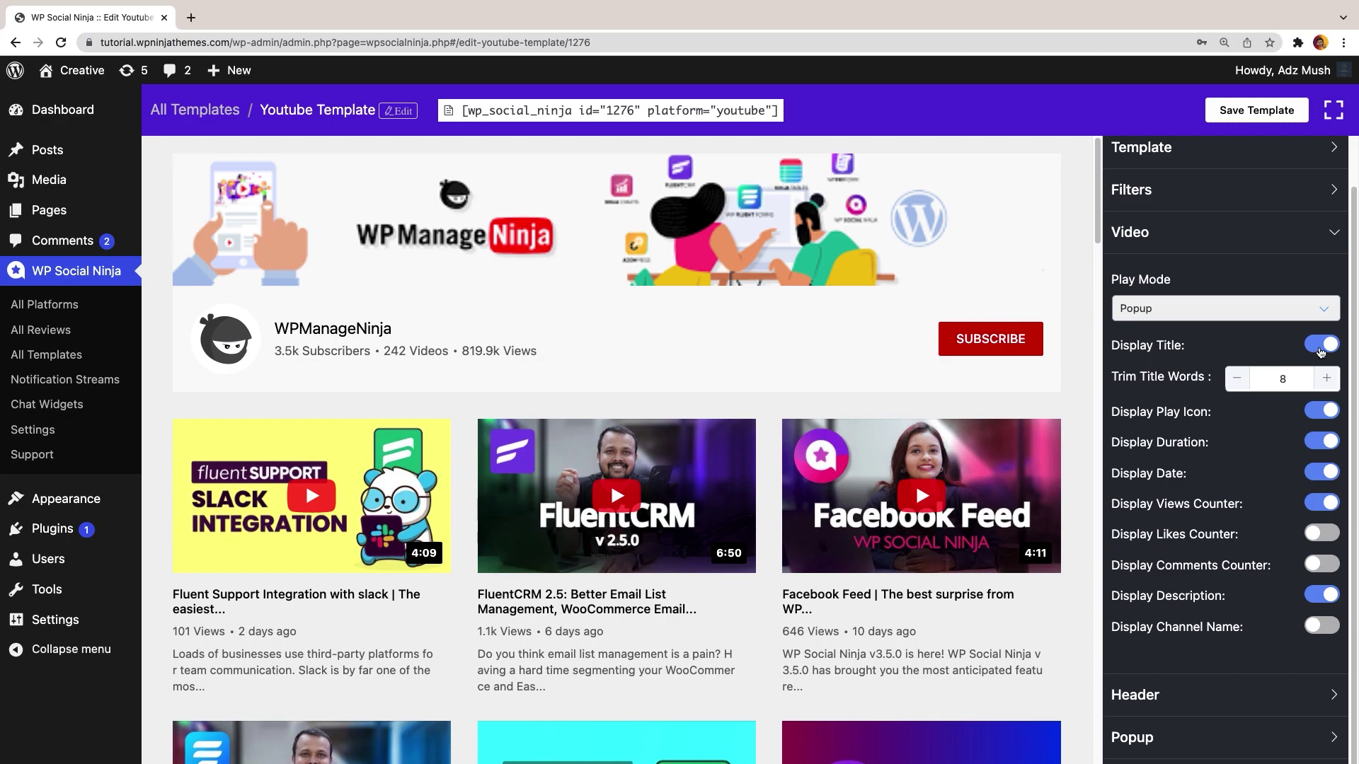
{"action": "left_click", "coordinate": [1318, 440]}
{"action": "left_click", "coordinate": [1321, 535]}
{"action": "left_click", "coordinate": [1321, 626]}
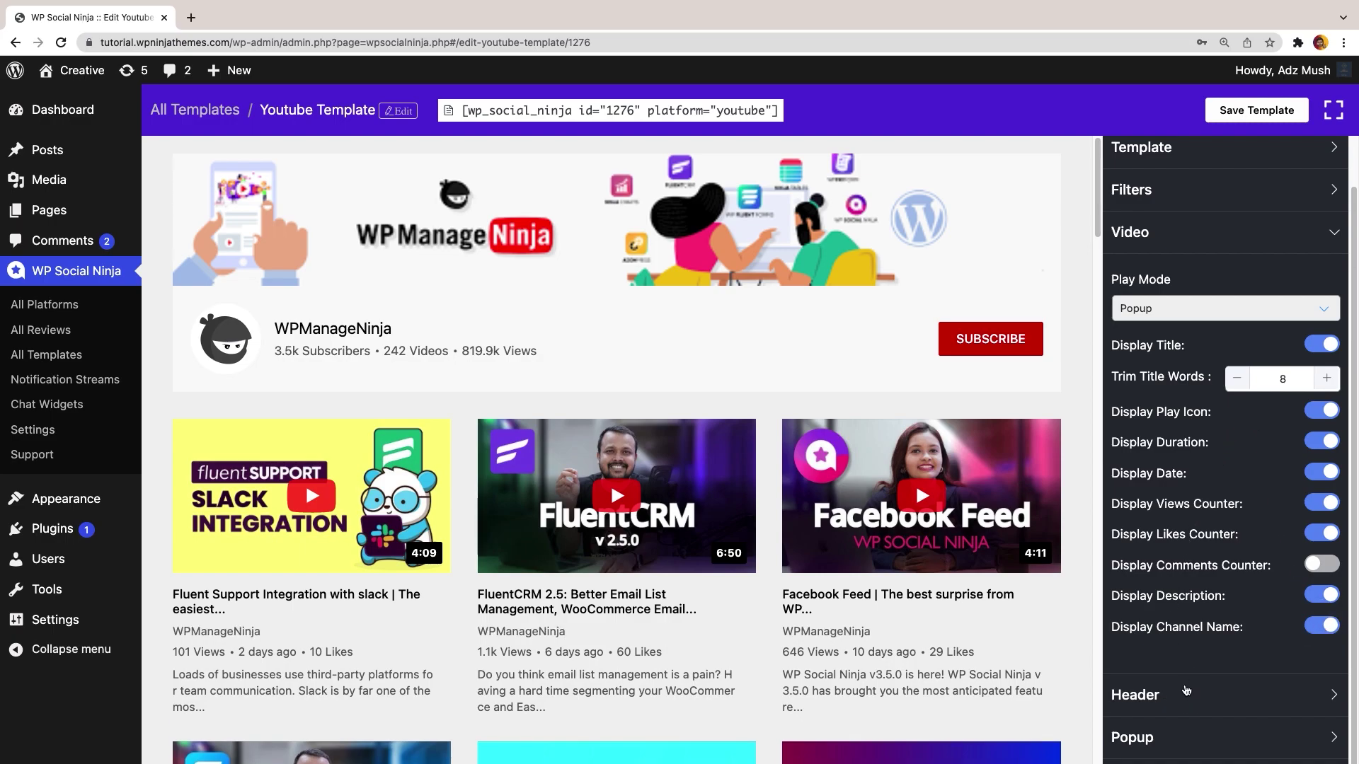
{"action": "left_click", "coordinate": [1187, 692]}
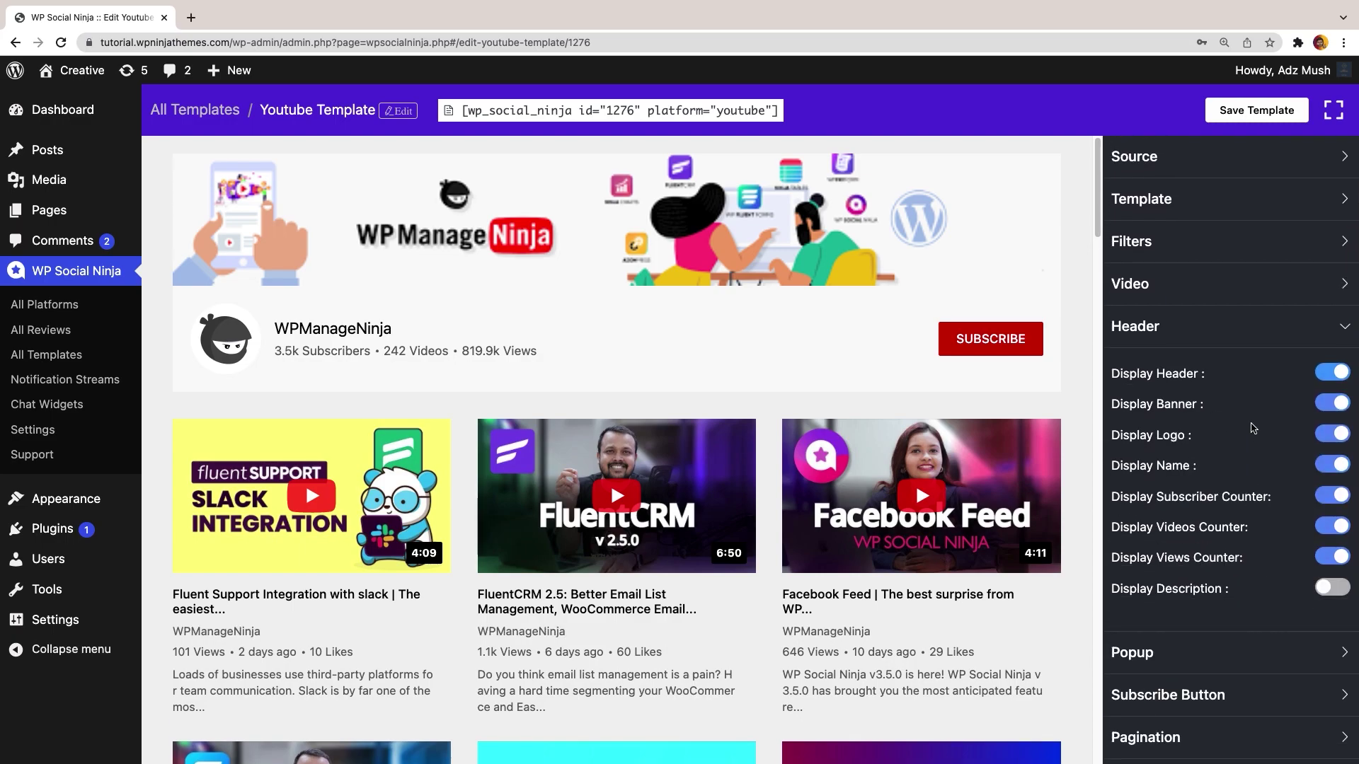
{"action": "left_click", "coordinate": [1324, 379]}
{"action": "left_click", "coordinate": [1324, 404]}
{"action": "left_click", "coordinate": [1335, 434]}
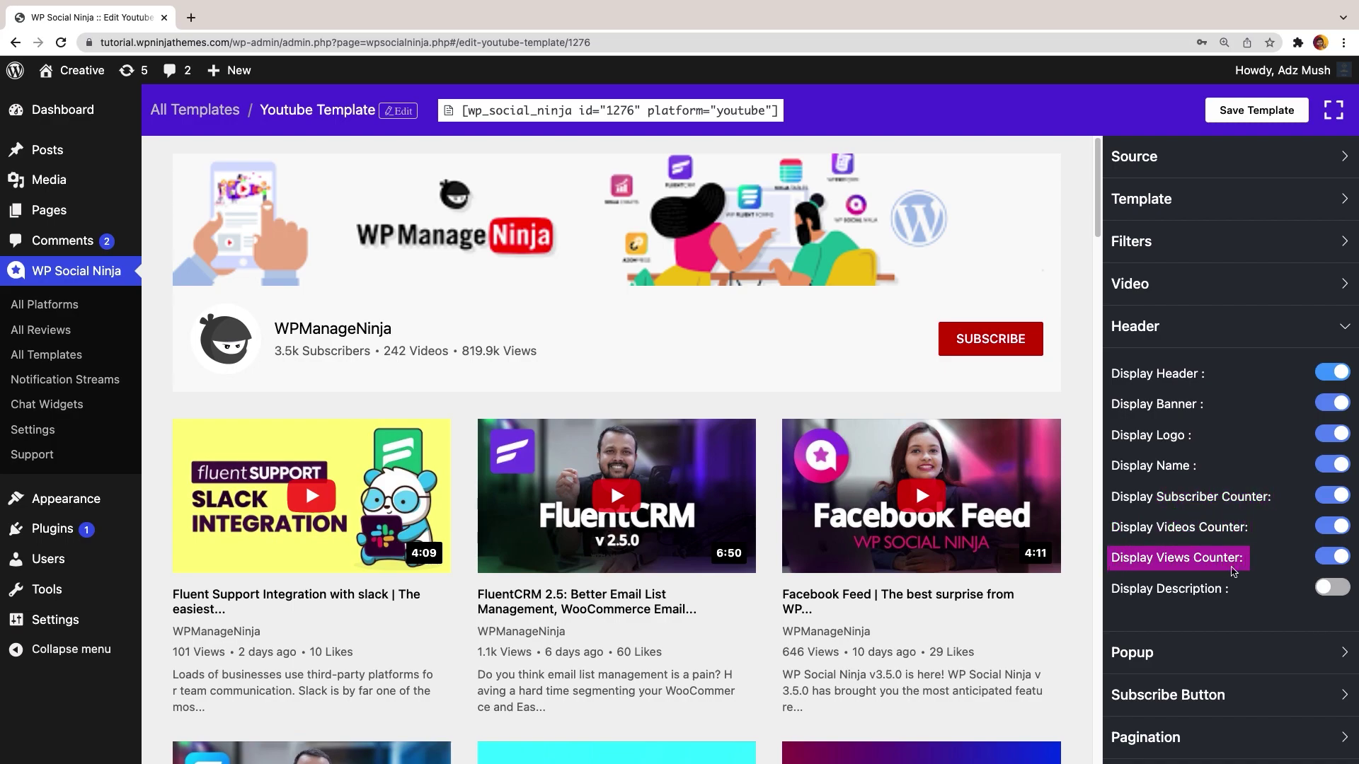
{"action": "left_click", "coordinate": [1332, 496]}
{"action": "left_click", "coordinate": [1336, 527]}
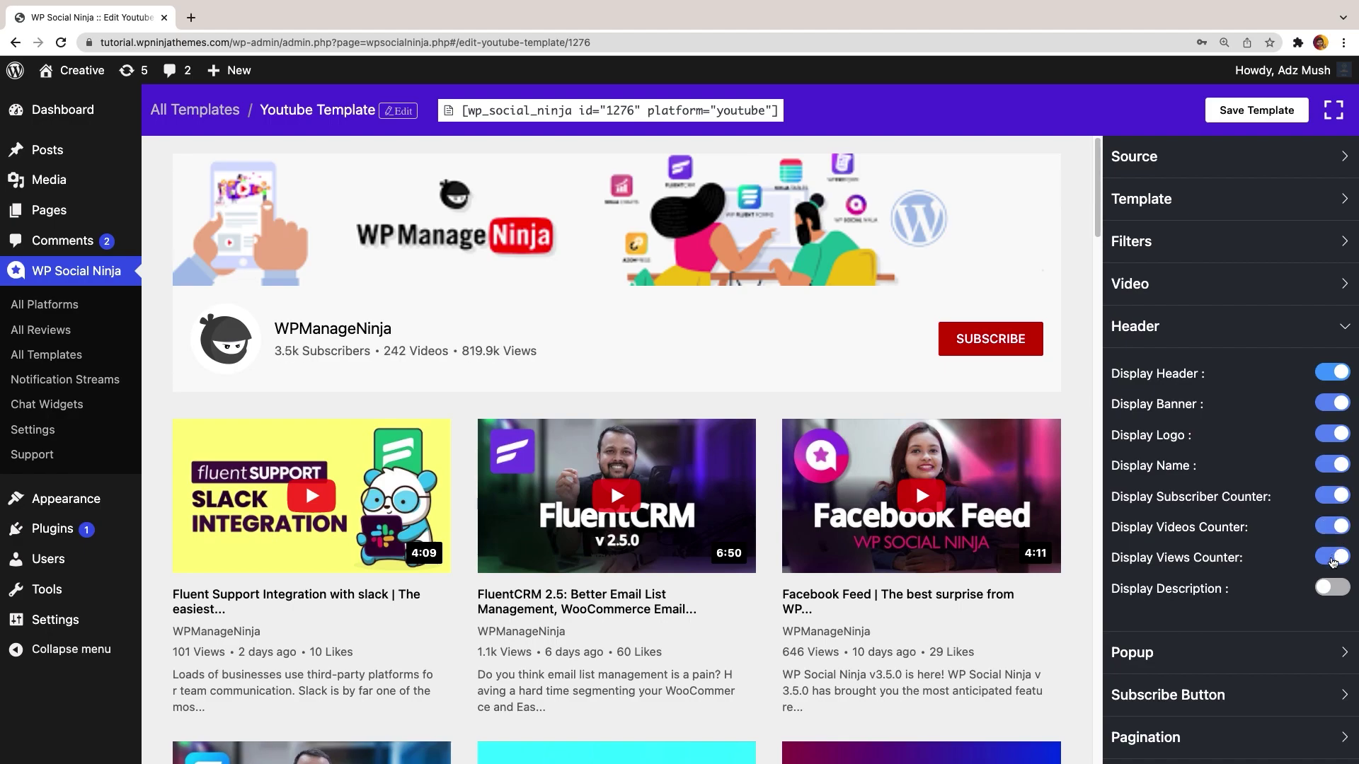
{"action": "left_click", "coordinate": [1334, 558]}
{"action": "left_click", "coordinate": [1185, 697]}
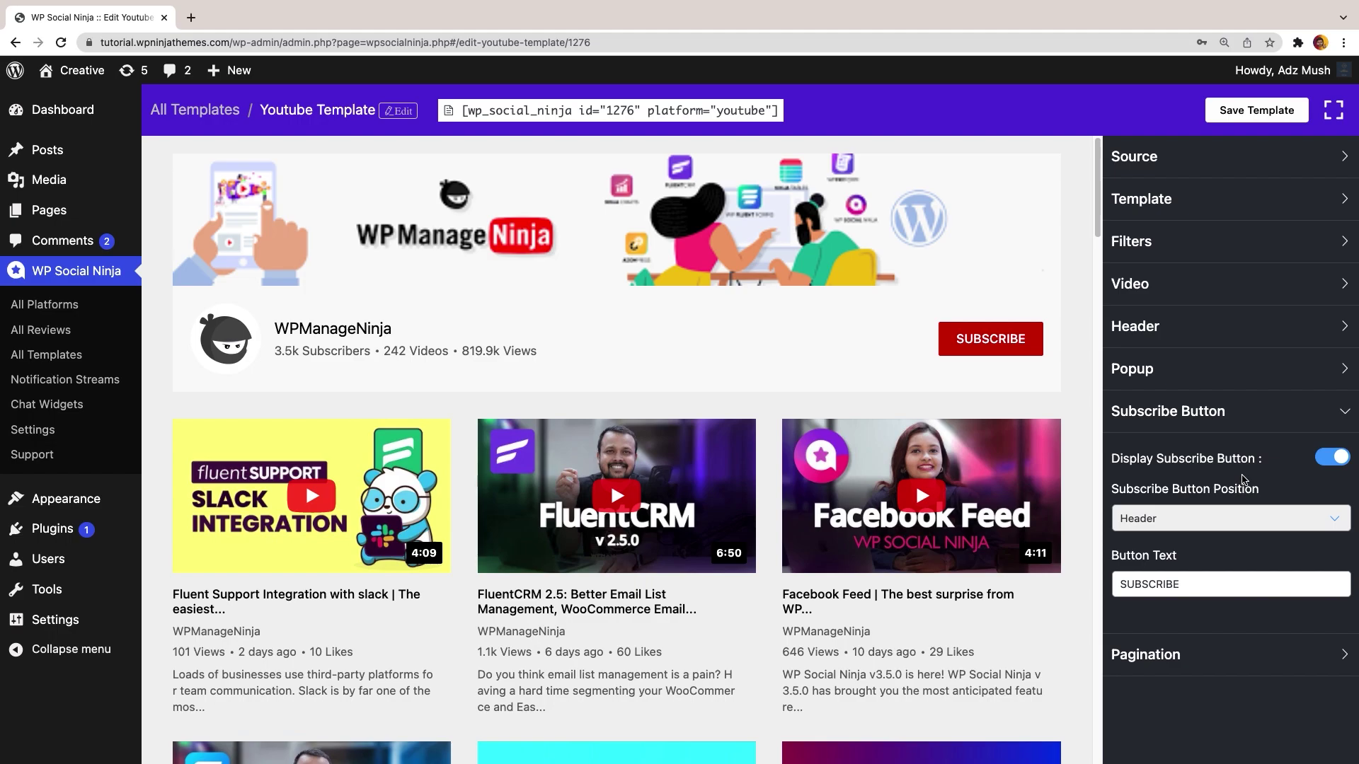
Keep the subscribe button in the header and set its text to 'Subscribe'
{"action": "left_click", "coordinate": [1330, 463]}
{"action": "left_click", "coordinate": [1278, 518]}
{"action": "left_click", "coordinate": [1183, 555]}
{"action": "double_click", "coordinate": [1198, 585]}
{"action": "type", "text": "Subscribe"}
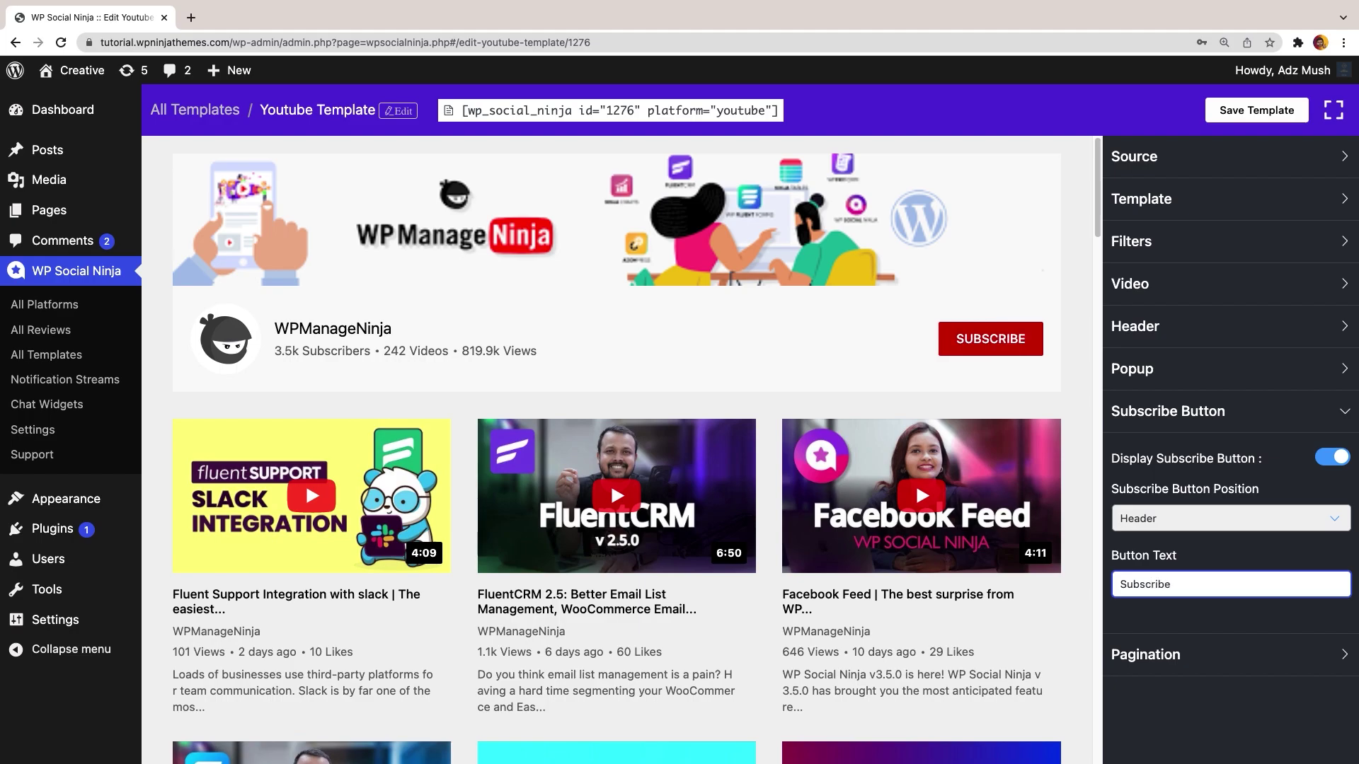
{"action": "left_click", "coordinate": [1189, 546]}
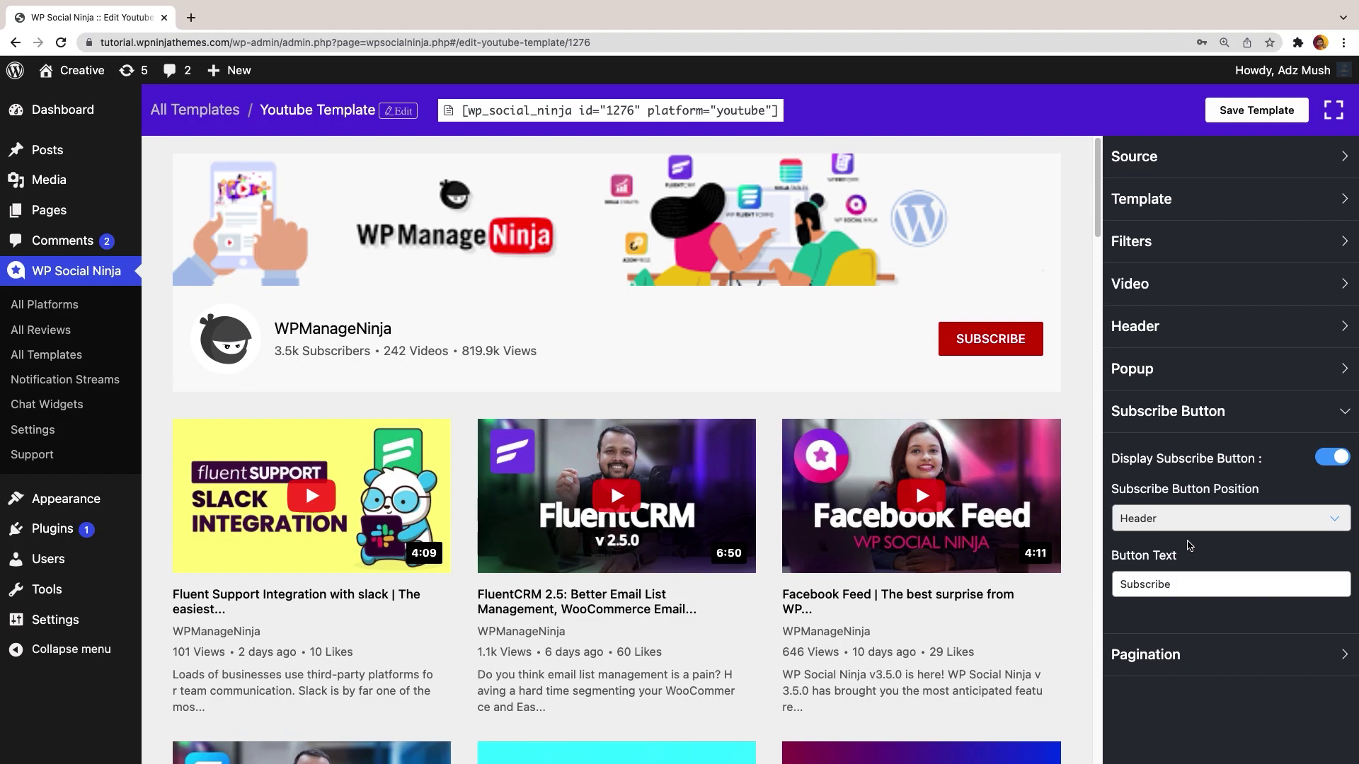
{"action": "left_click", "coordinate": [1163, 655]}
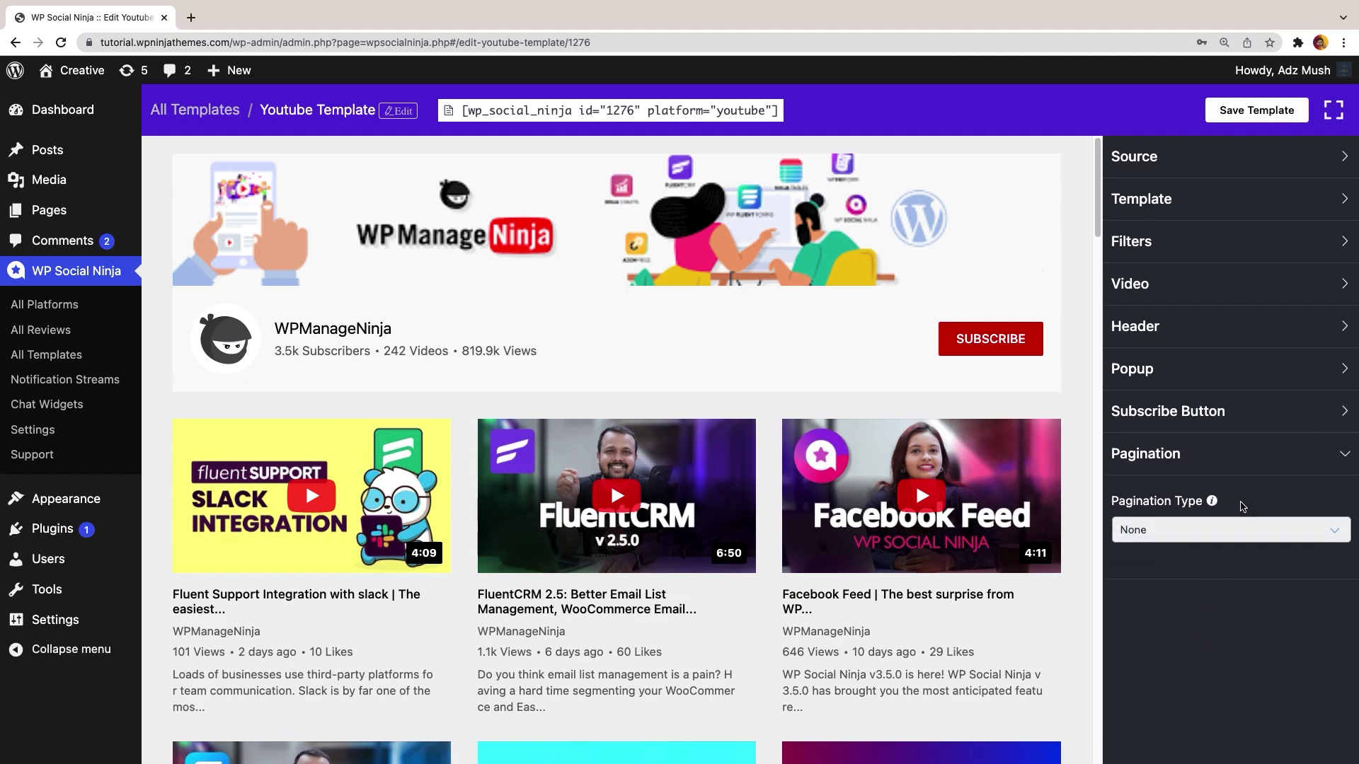
Set pagination to Load More with 9 videos per page, save, and copy the shortcode
{"action": "left_click", "coordinate": [1235, 530]}
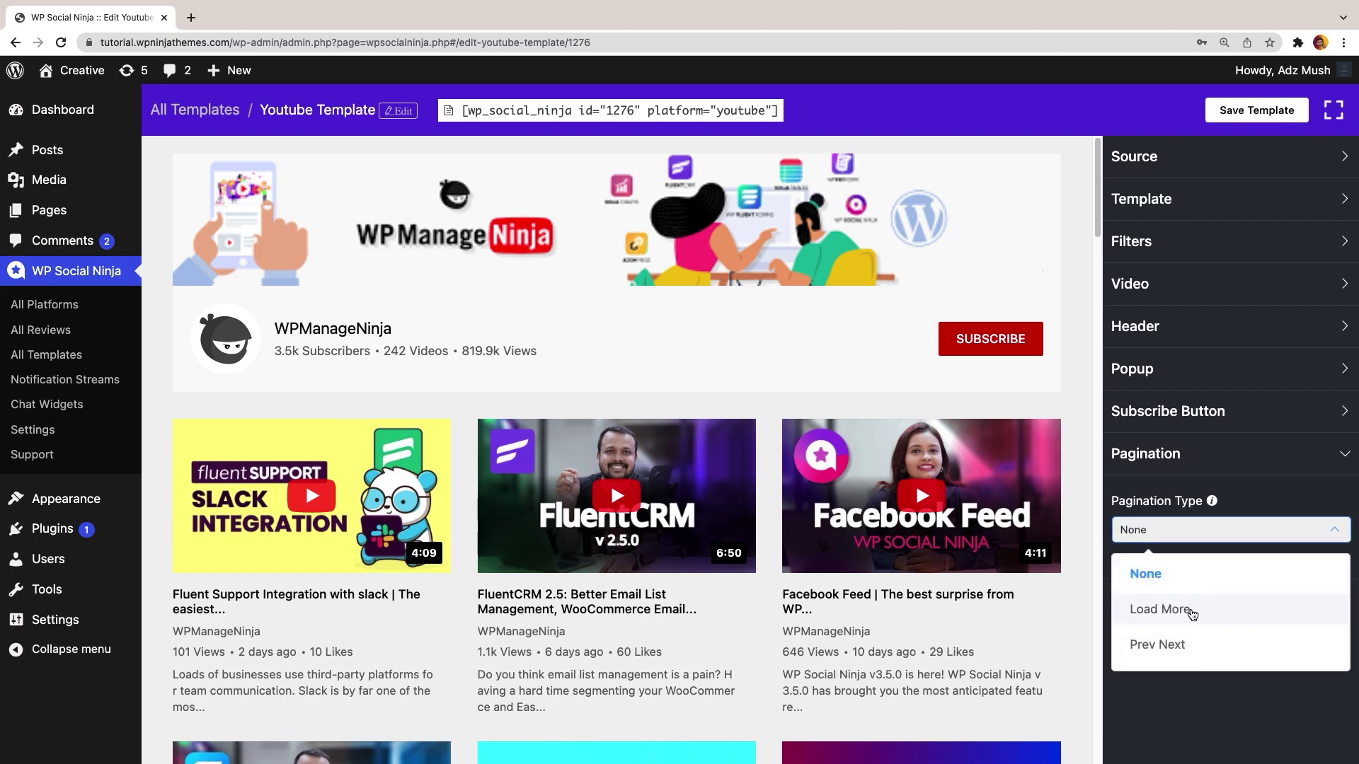
{"action": "left_click", "coordinate": [1190, 611]}
{"action": "double_click", "coordinate": [1282, 636]}
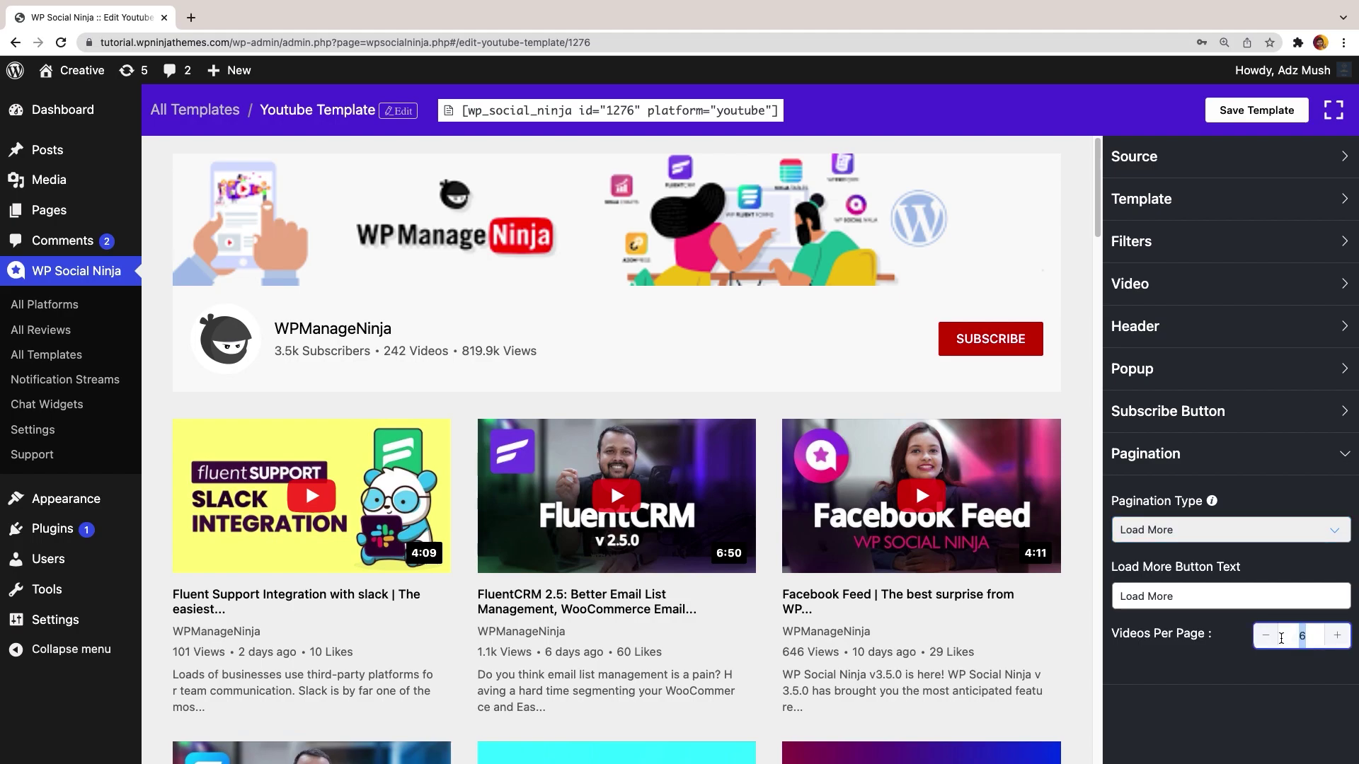
{"action": "type", "text": "9"}
{"action": "left_click", "coordinate": [1264, 113]}
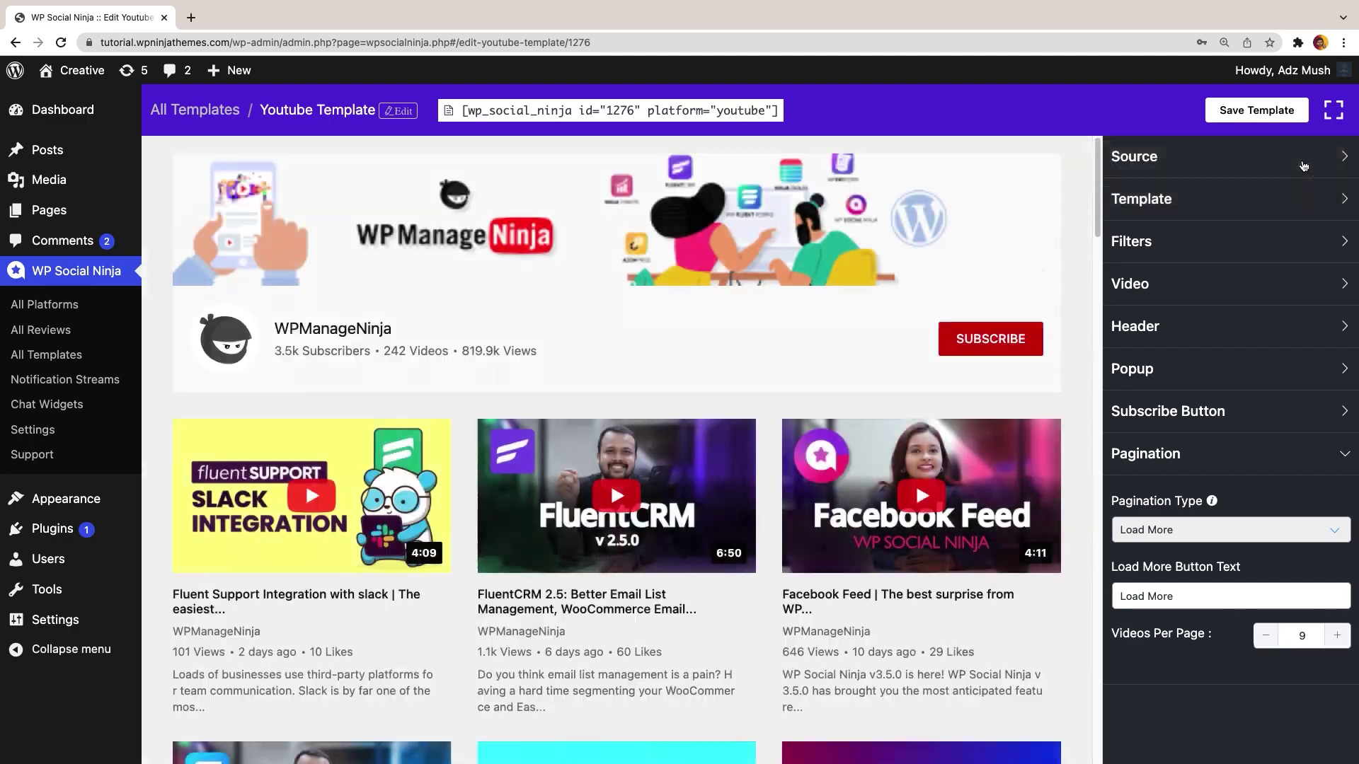
{"action": "left_click", "coordinate": [667, 115]}
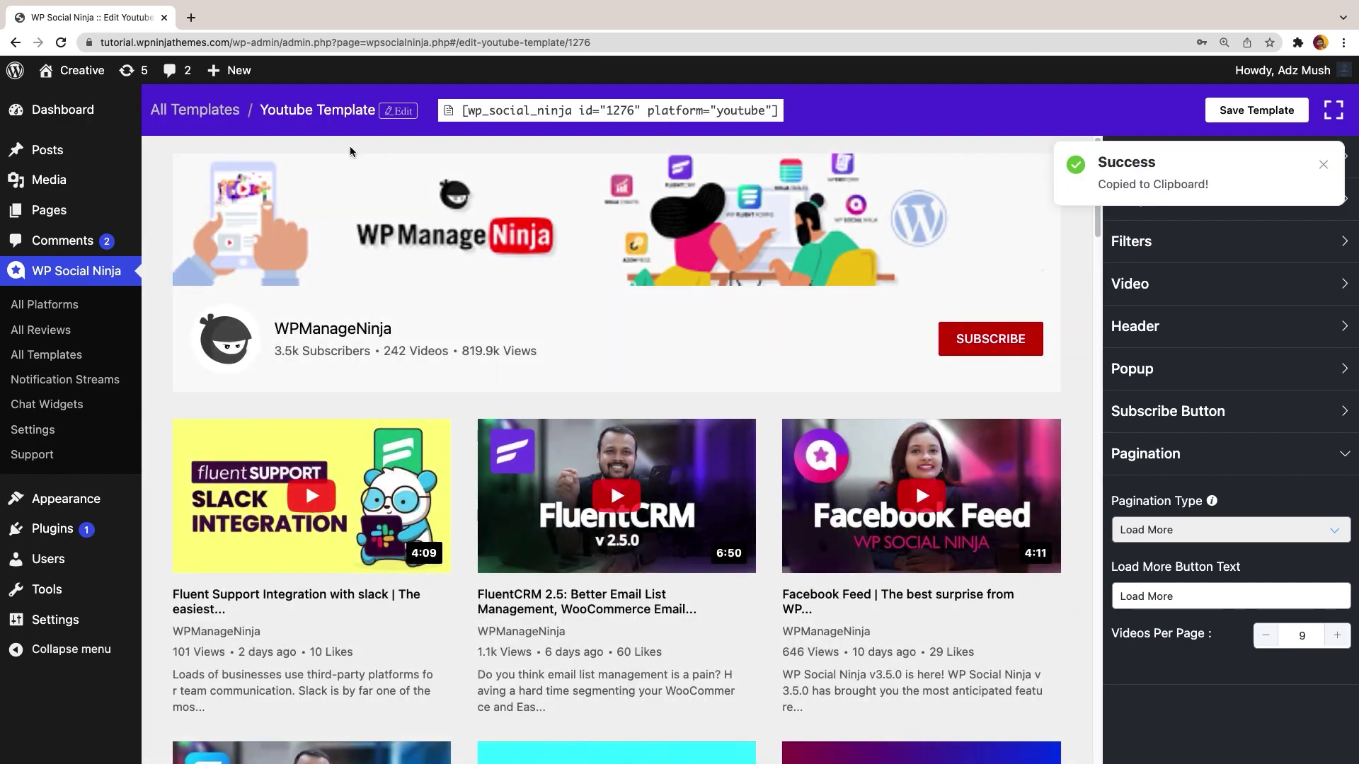
Publish a new WordPress page titled 'YouTube' containing the pasted feed shortcode
{"action": "mouse_move", "coordinate": [48, 210]}
{"action": "left_click", "coordinate": [183, 233], "text": "super"}
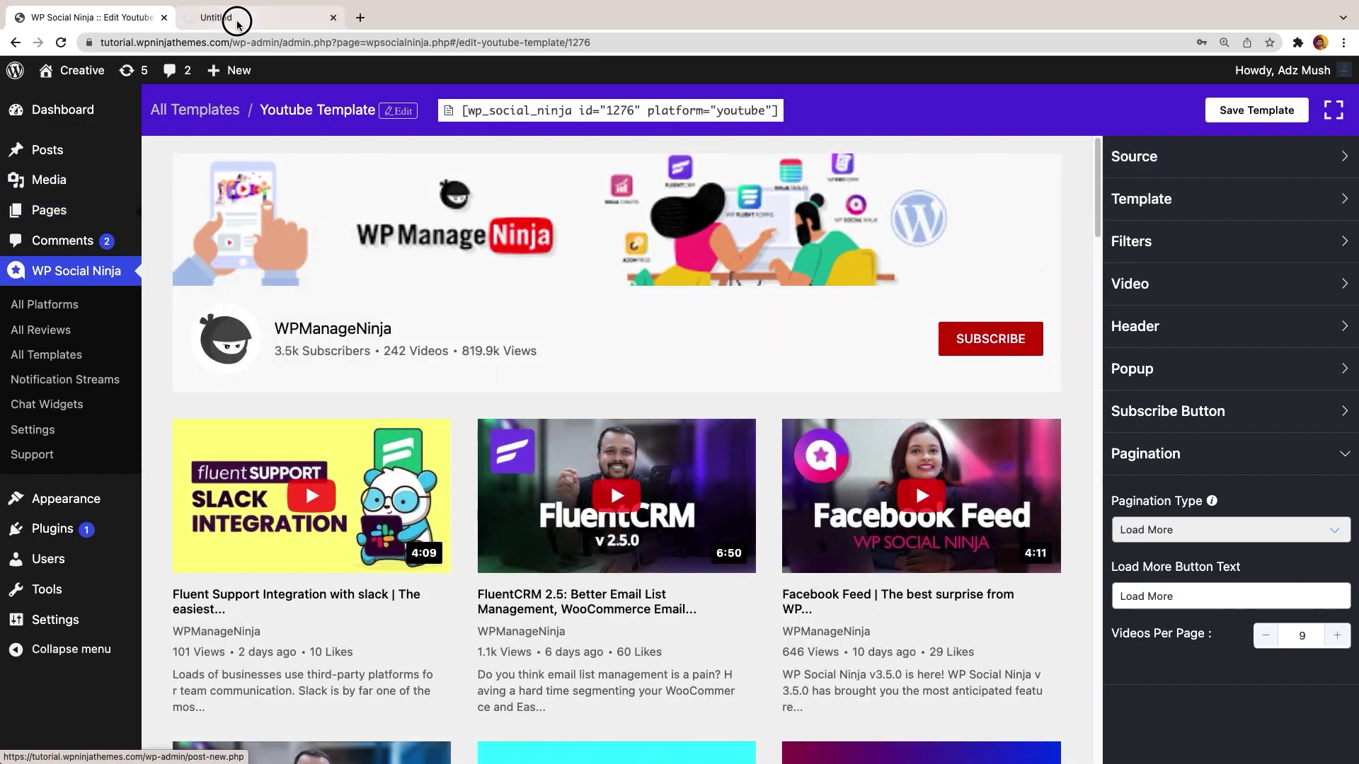
{"action": "left_click", "coordinate": [237, 21]}
{"action": "type", "text": "YouTu"}
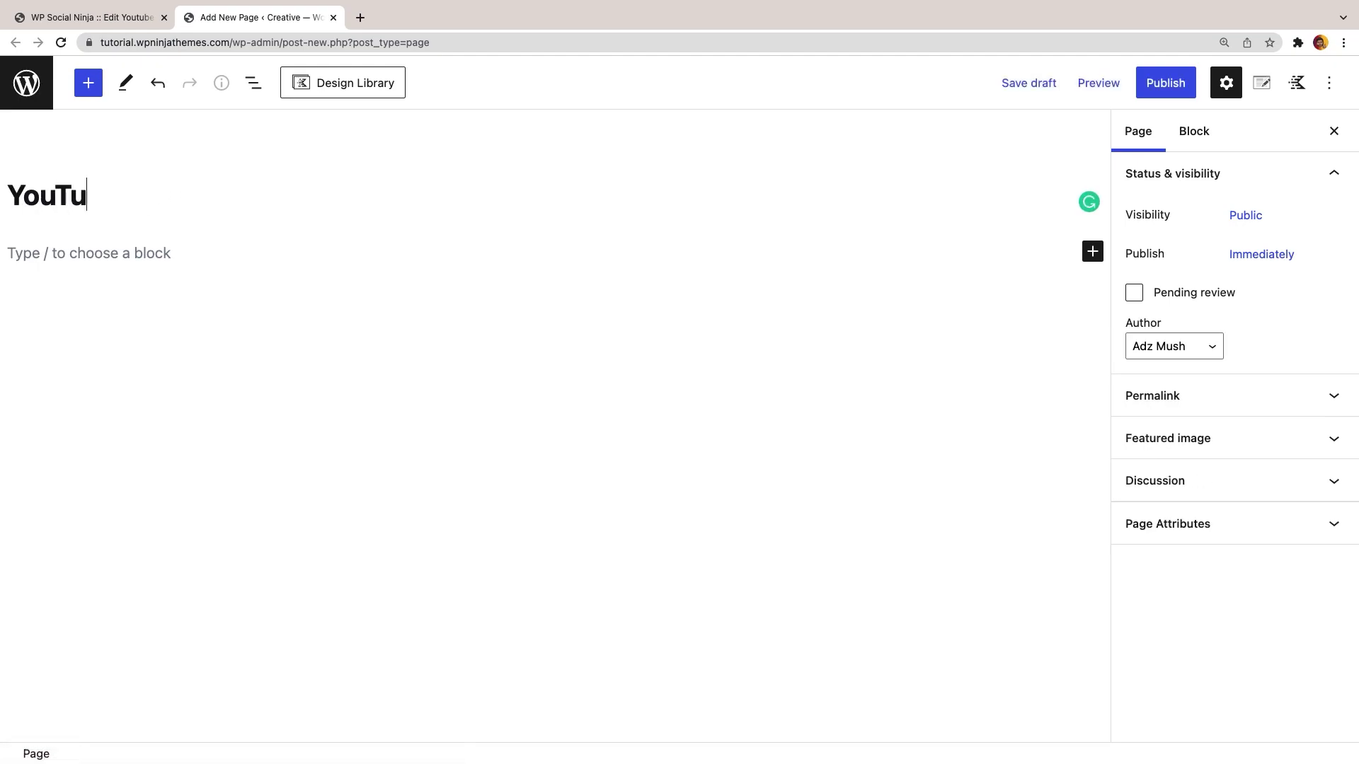
{"action": "type", "text": "be"}
{"action": "key", "text": "Return"}
{"action": "key", "text": "ctrl+v"}
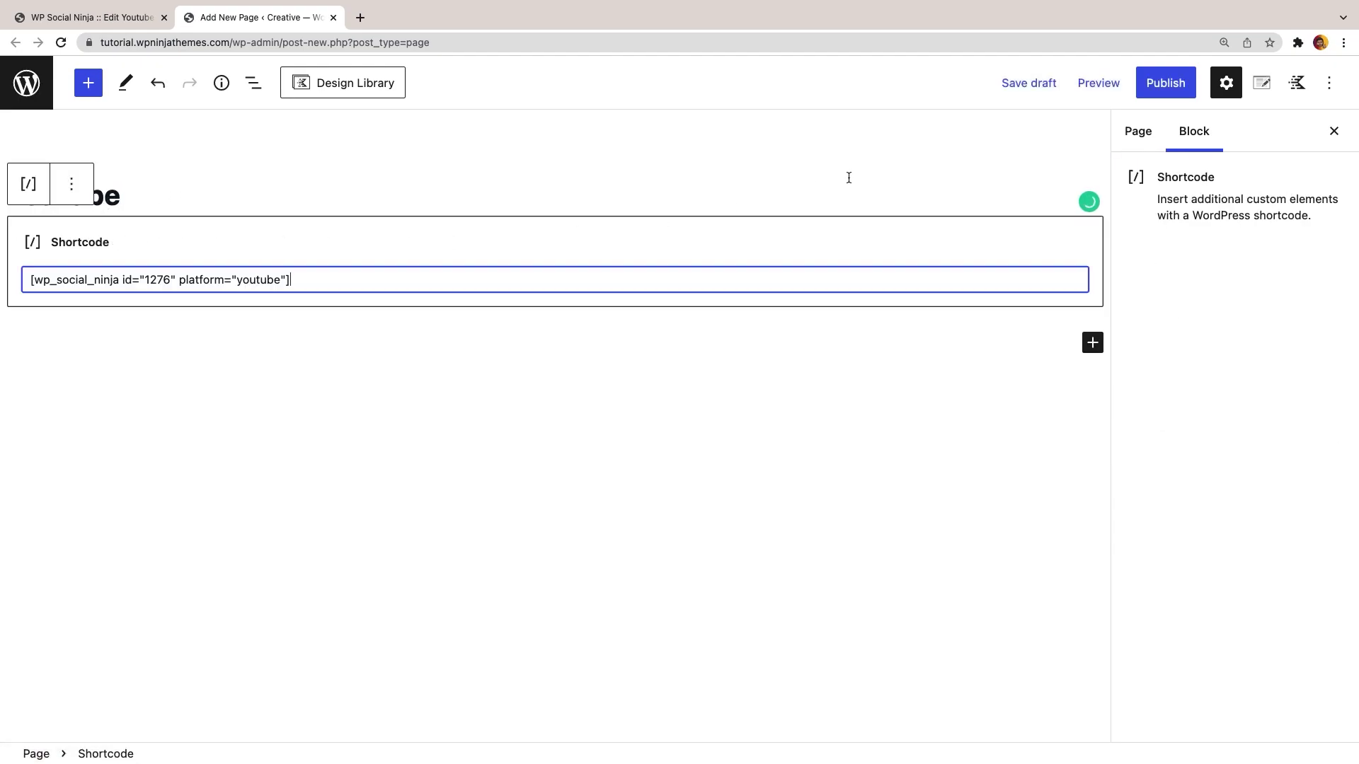
{"action": "left_click", "coordinate": [1165, 83]}
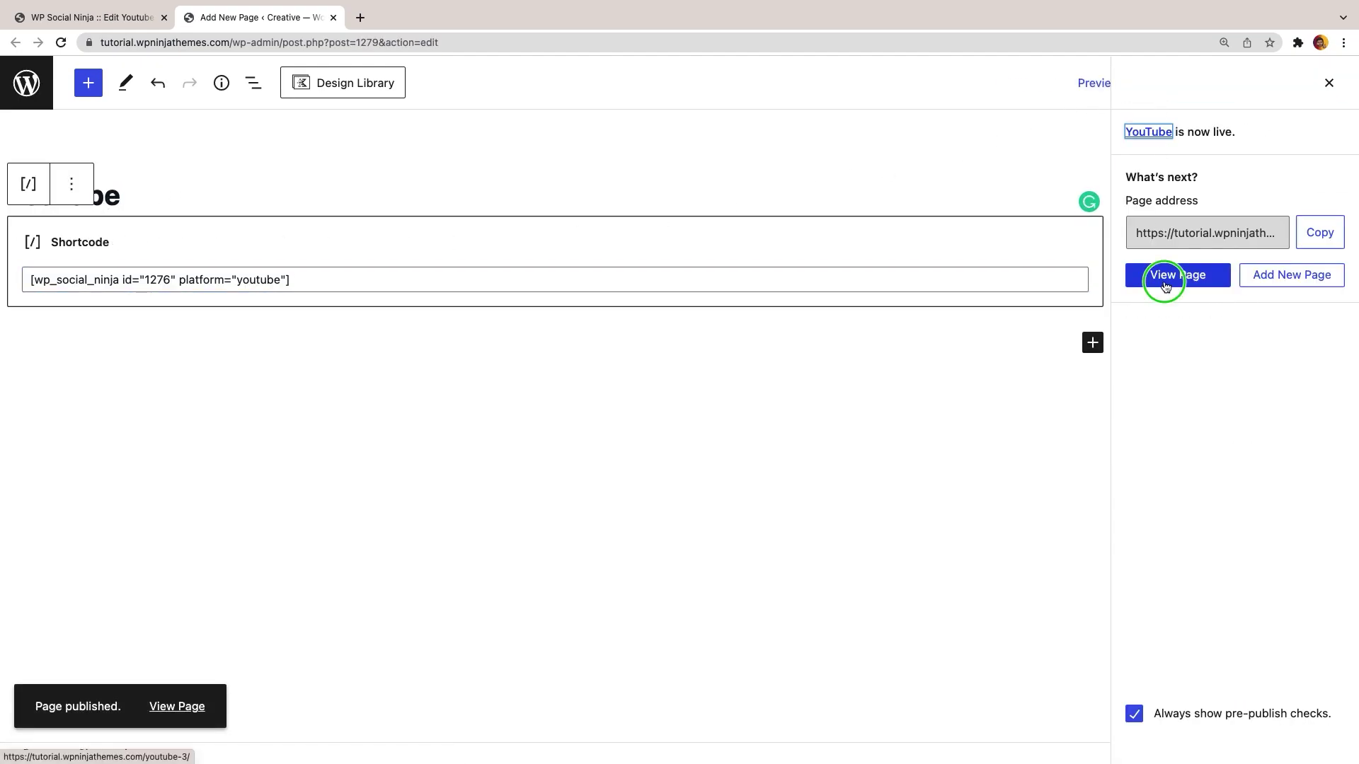
{"action": "right_click", "coordinate": [1165, 286]}
Open the published YouTube page in a new tab from View Page
{"action": "left_click", "coordinate": [1122, 291]}
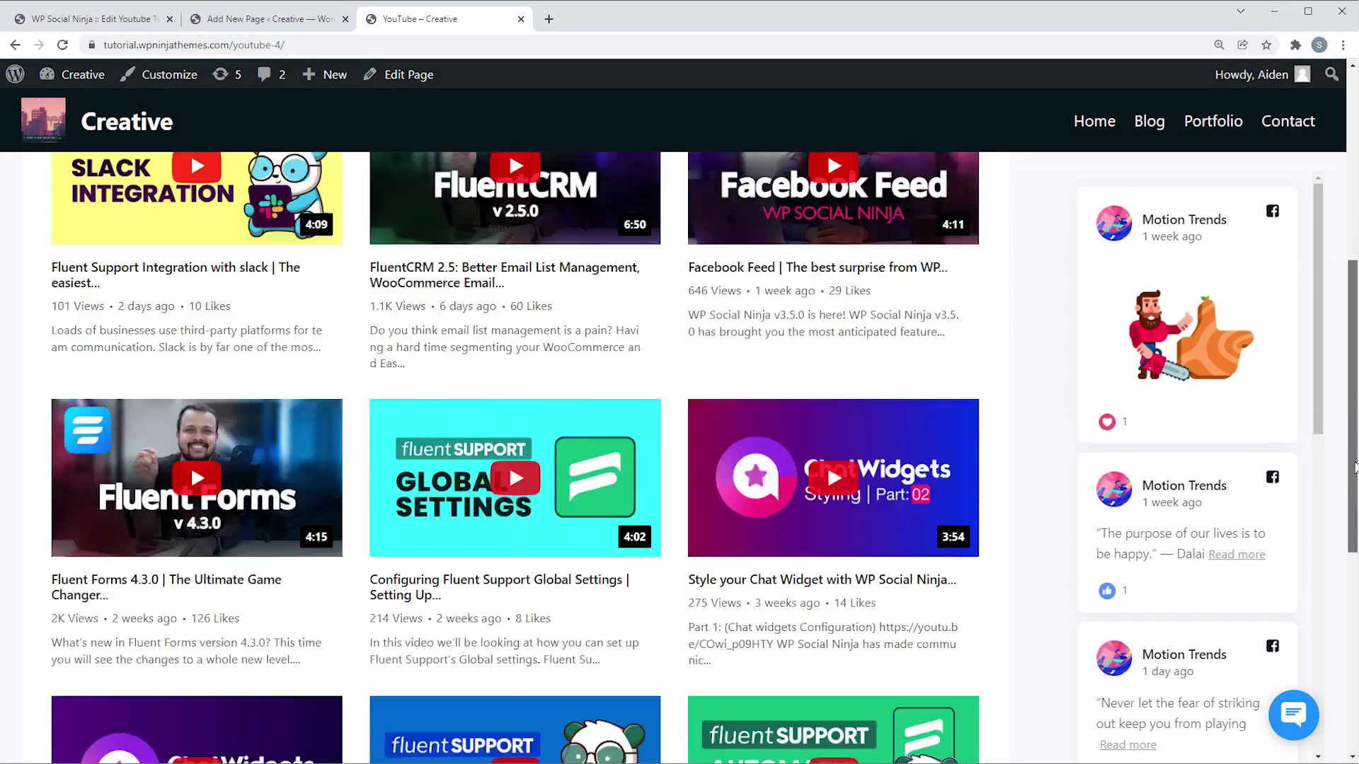
{"action": "mouse_move", "coordinate": [1354, 258]}
{"action": "left_mouse_down"}
{"action": "mouse_move", "coordinate": [1356, 507]}
{"action": "mouse_move", "coordinate": [1355, 259]}
{"action": "left_mouse_up"}
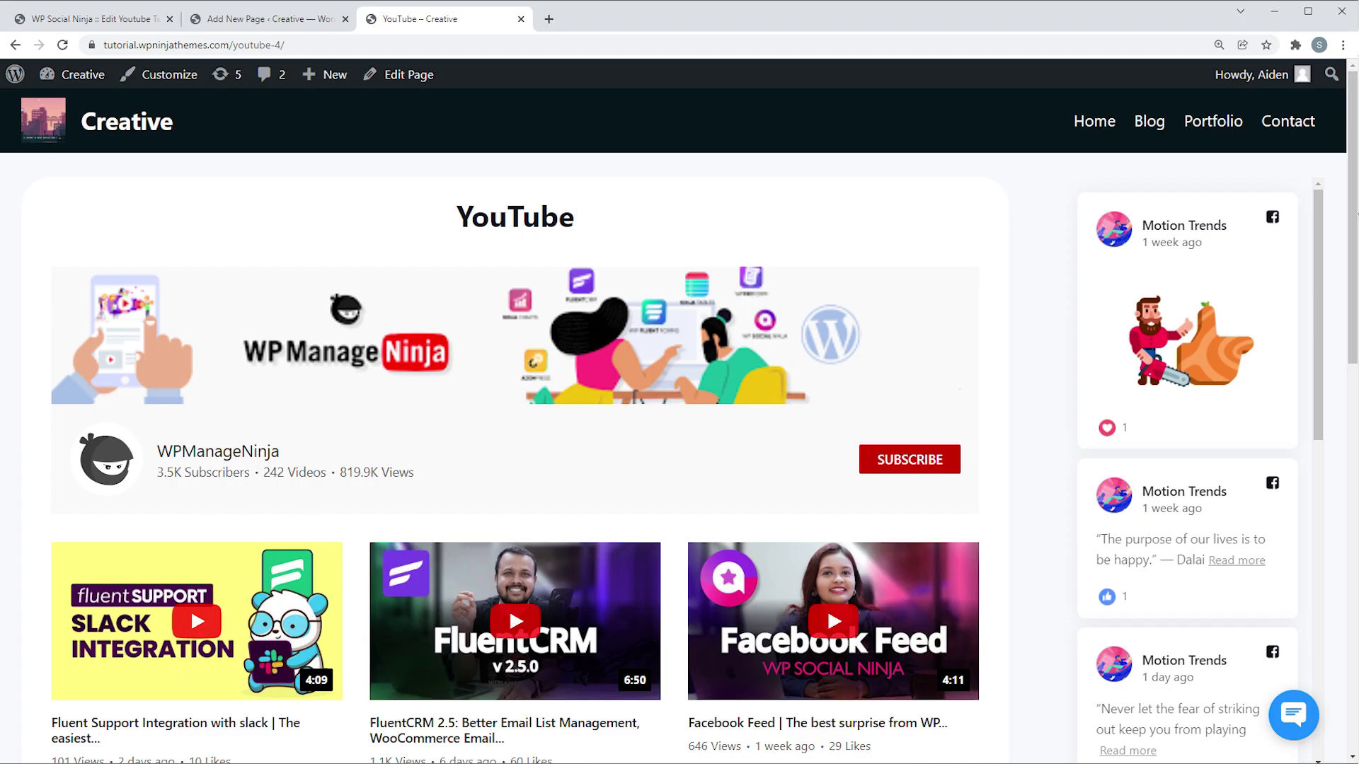